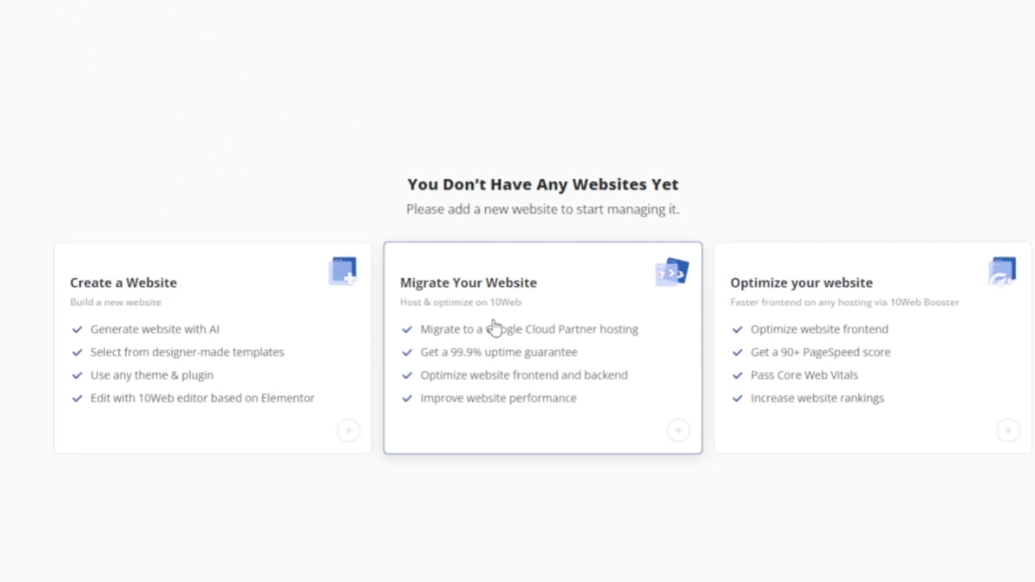
Create a new website titled AGI Advertising with the subdomain agiadvertising, keeping the Council Bluffs, Iowa data center.
click(211, 307)
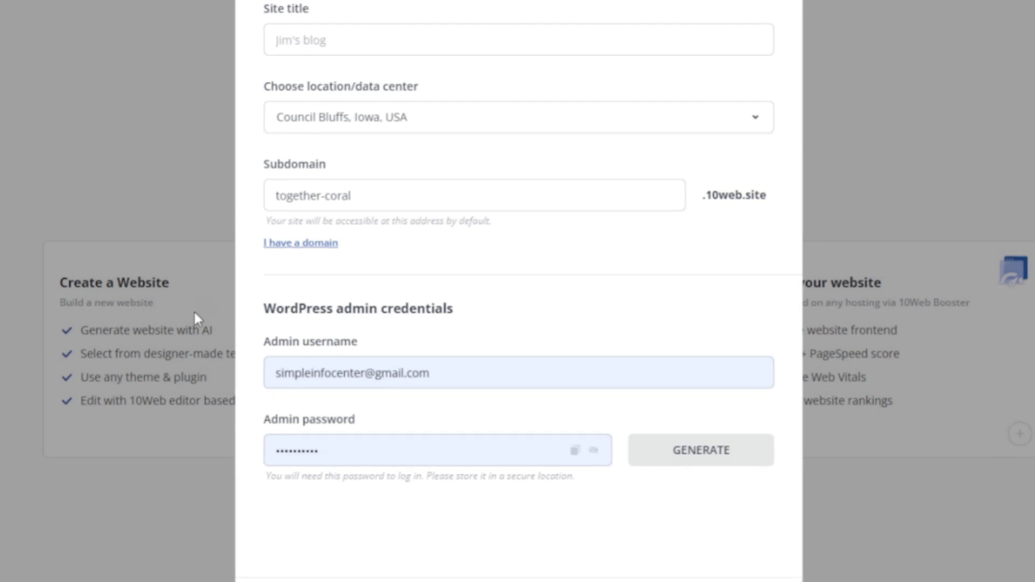
click(360, 30)
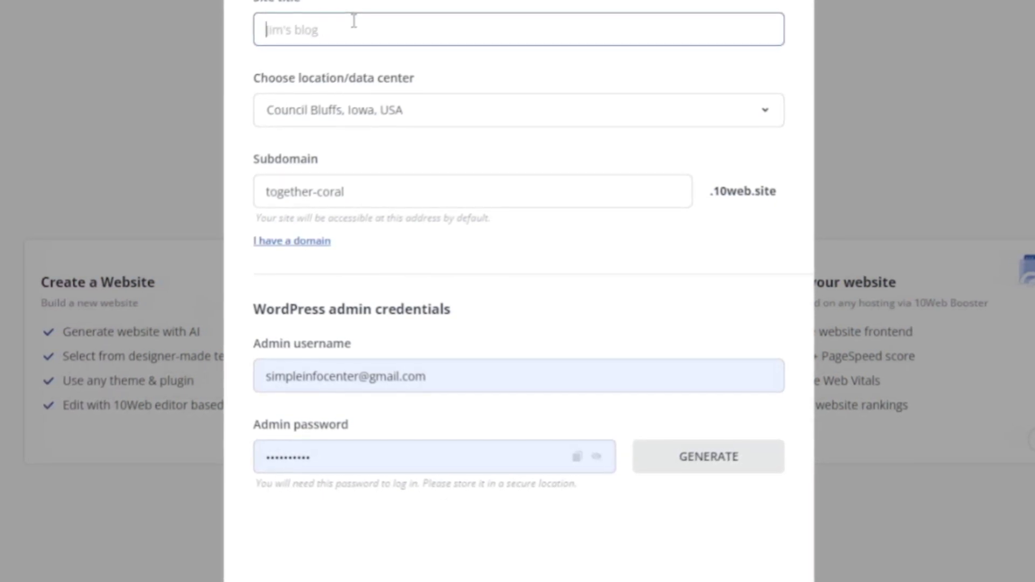
text(AGI Advertising)
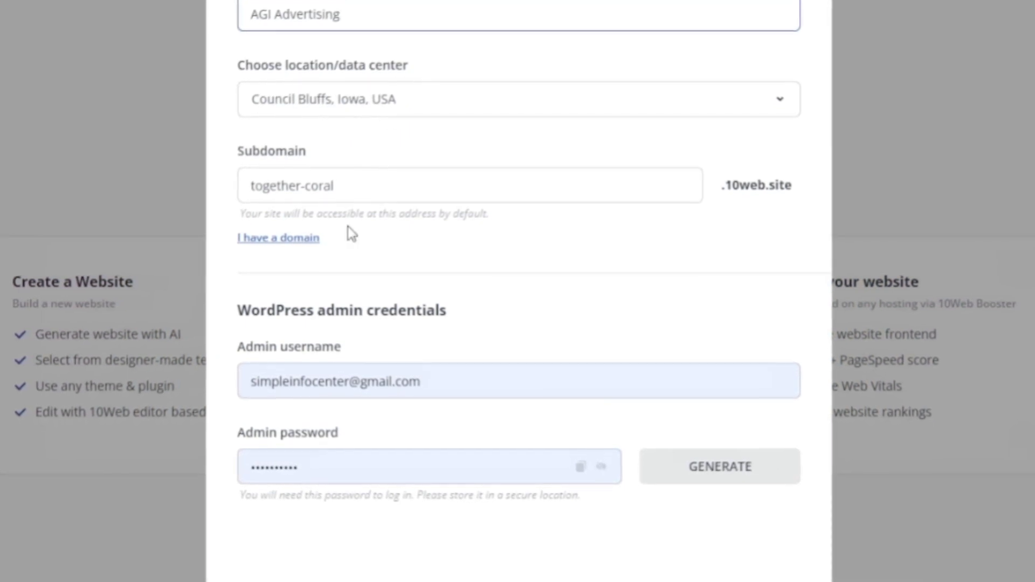
triple_click(398, 184)
text(agiadvertising)
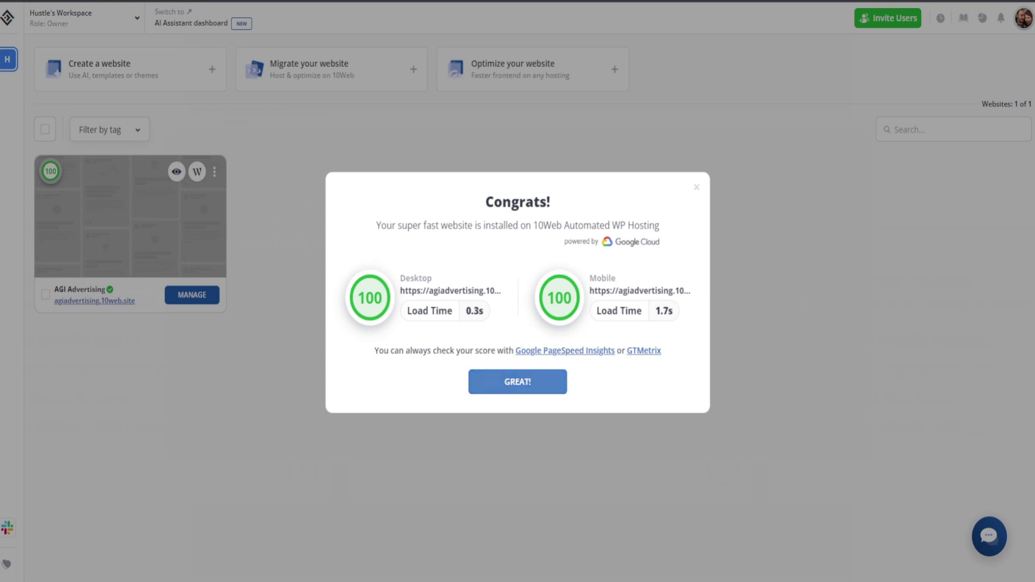
click(518, 381)
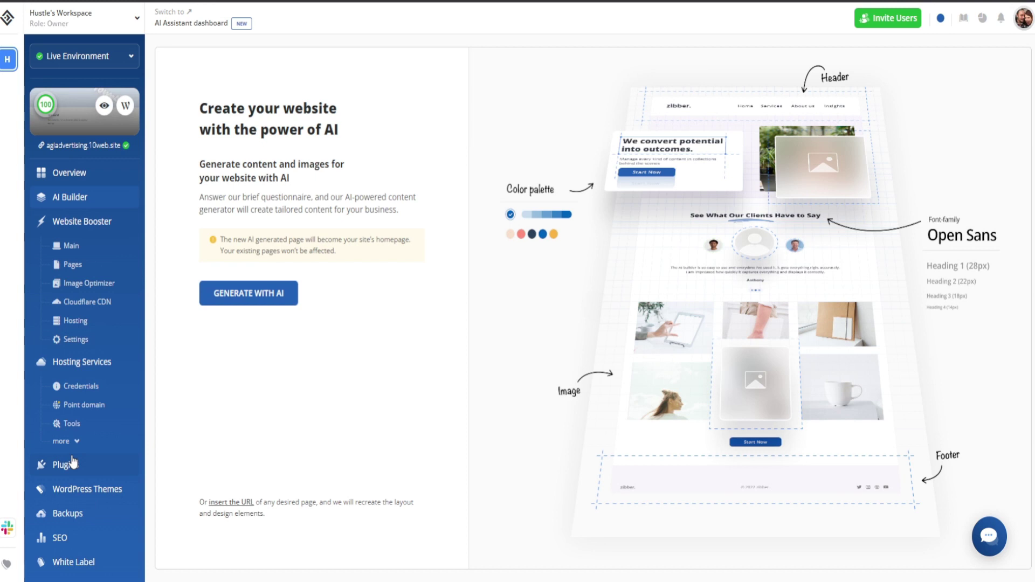
Start generating the website with AI for the Advertising business type and keep the first, green-accented design.
click(241, 296)
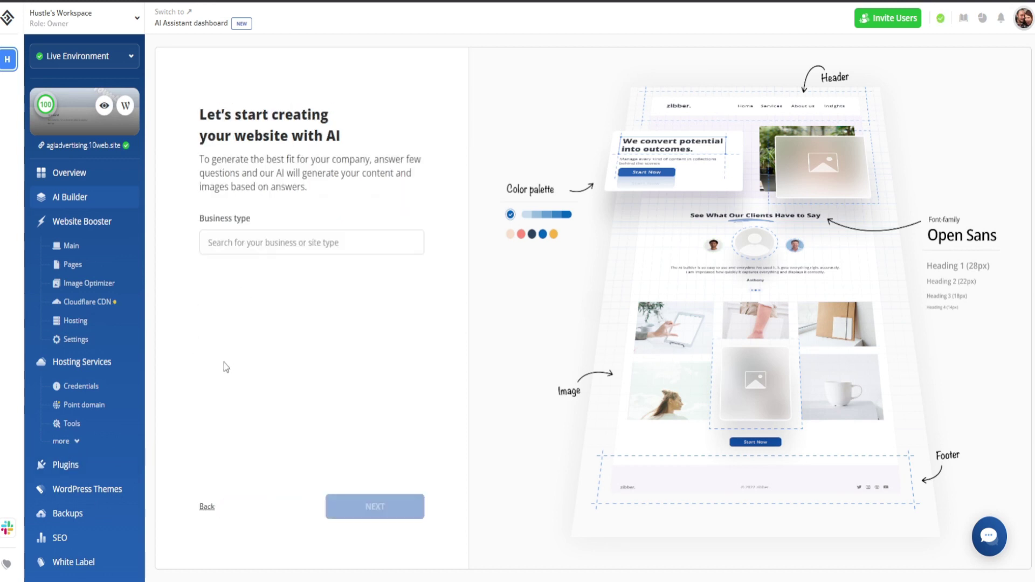
click(253, 247)
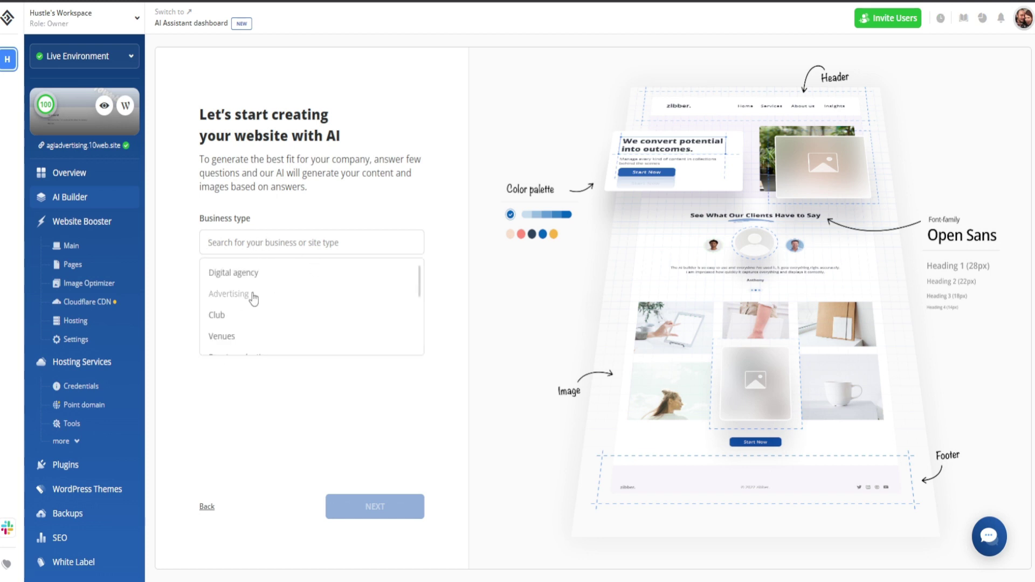
click(229, 294)
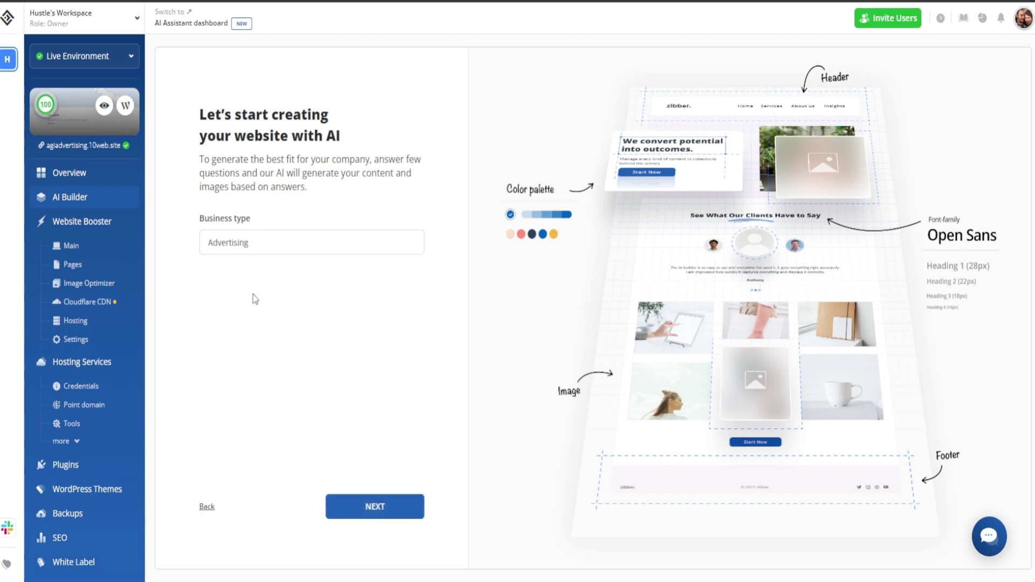
click(342, 503)
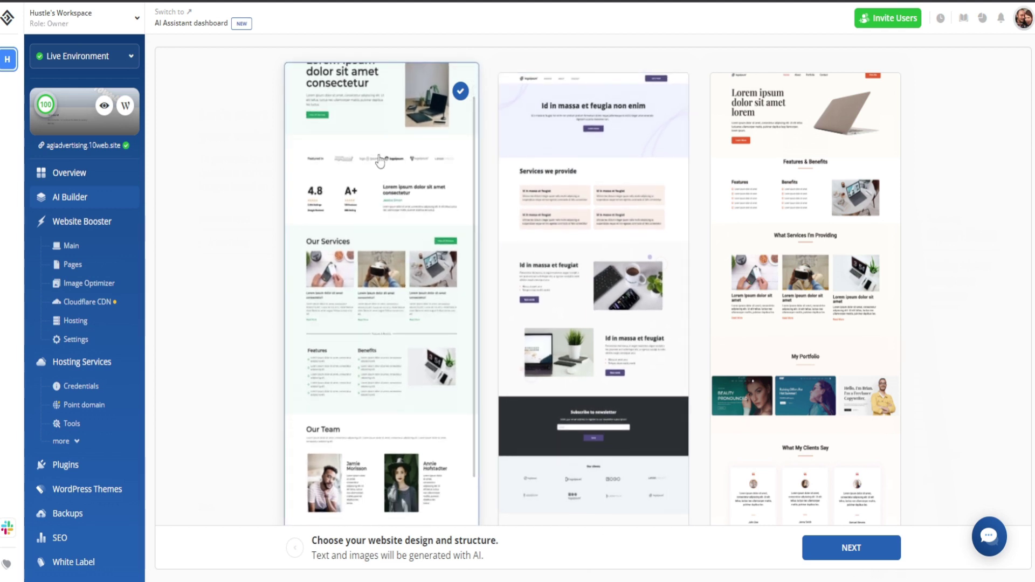
click(826, 553)
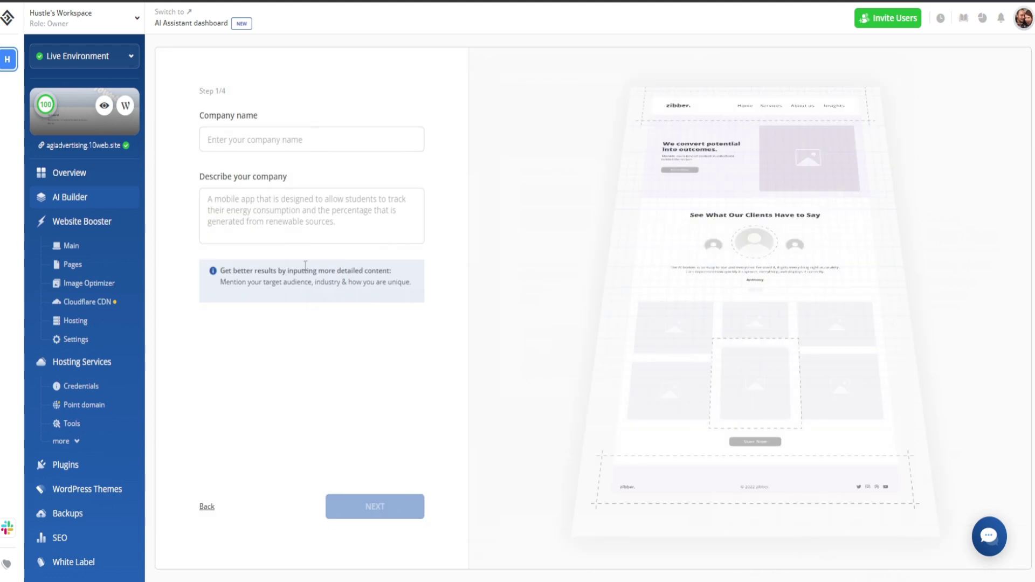
Enter AGI Advertising as the company name in the AI questionnaire.
drag(199, 114, 264, 119)
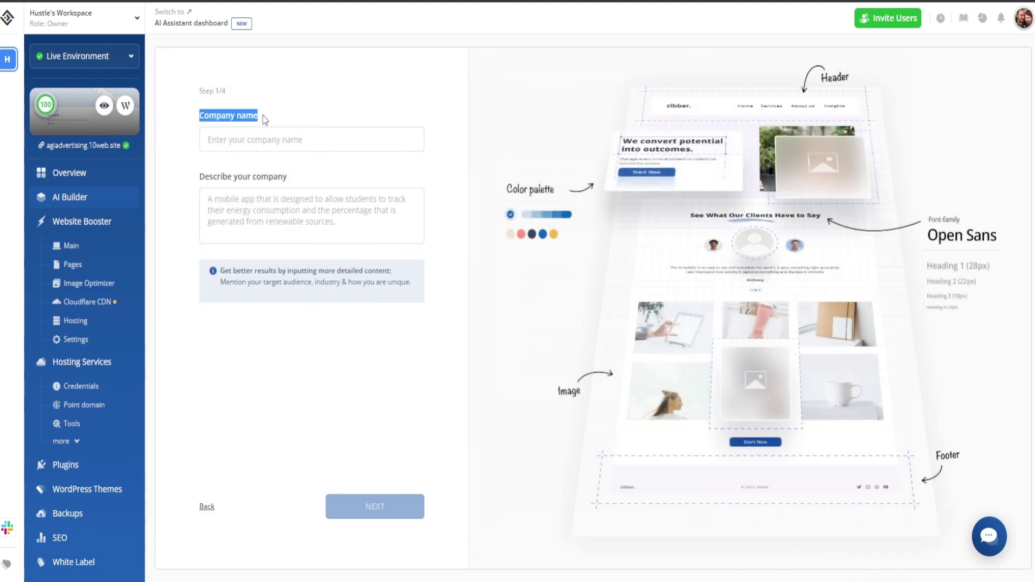
drag(197, 177, 291, 176)
click(250, 138)
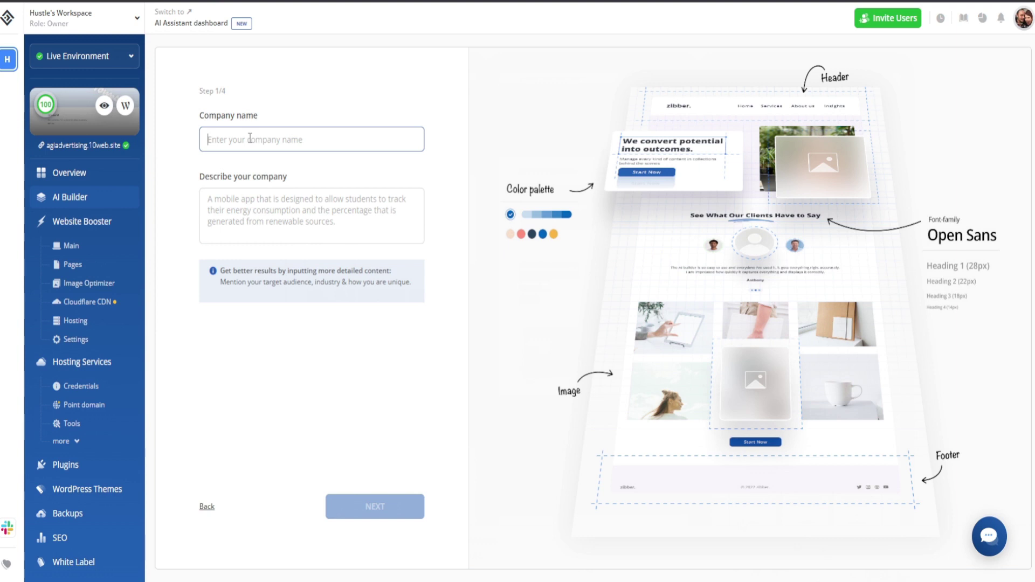
text(AGI Advertising)
Describe the company as "AGI Advertising utilizes the power of multiple AI tools to bolster your marketing campaigns and increase visibility in your niche.".
key(Tab)
text(AG)
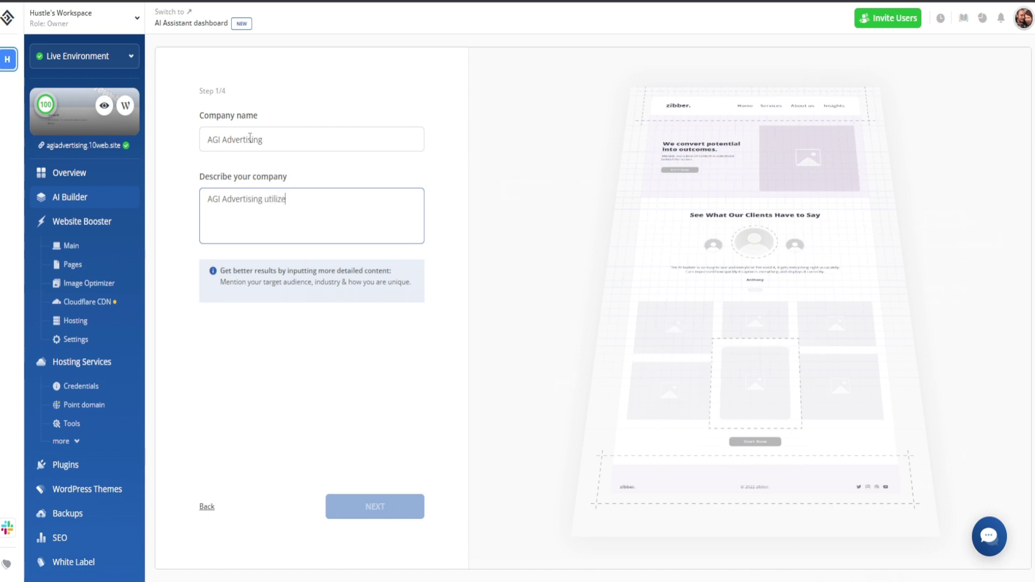
text(r of multiple AI tools to)
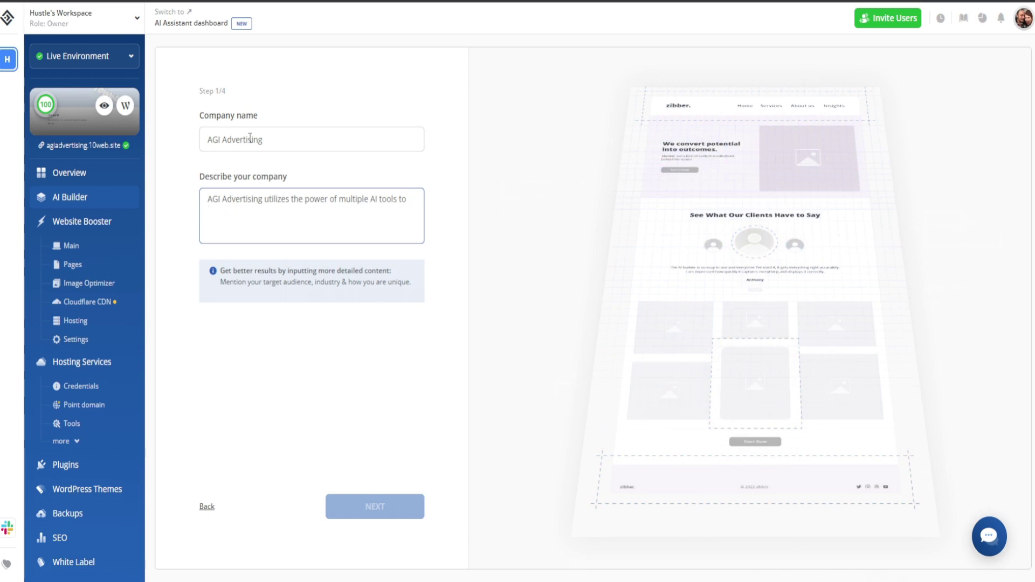
text(bo)
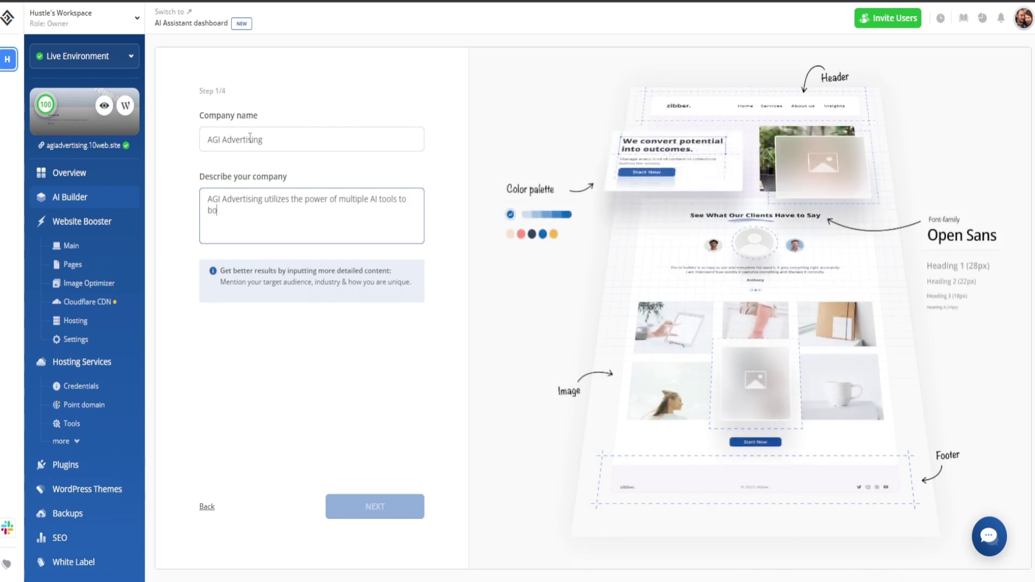
text(ing c)
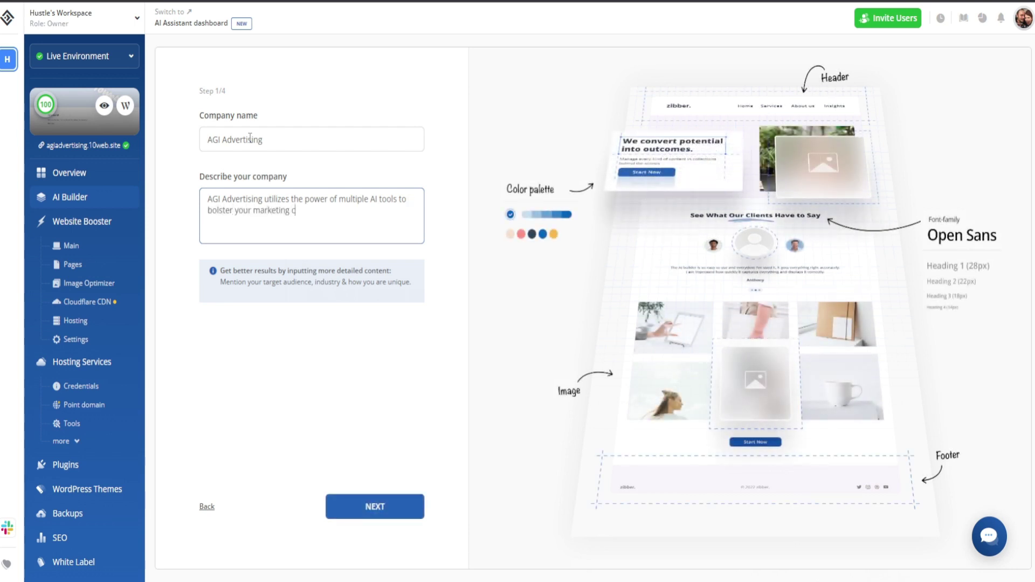
text(ampaigns and increase)
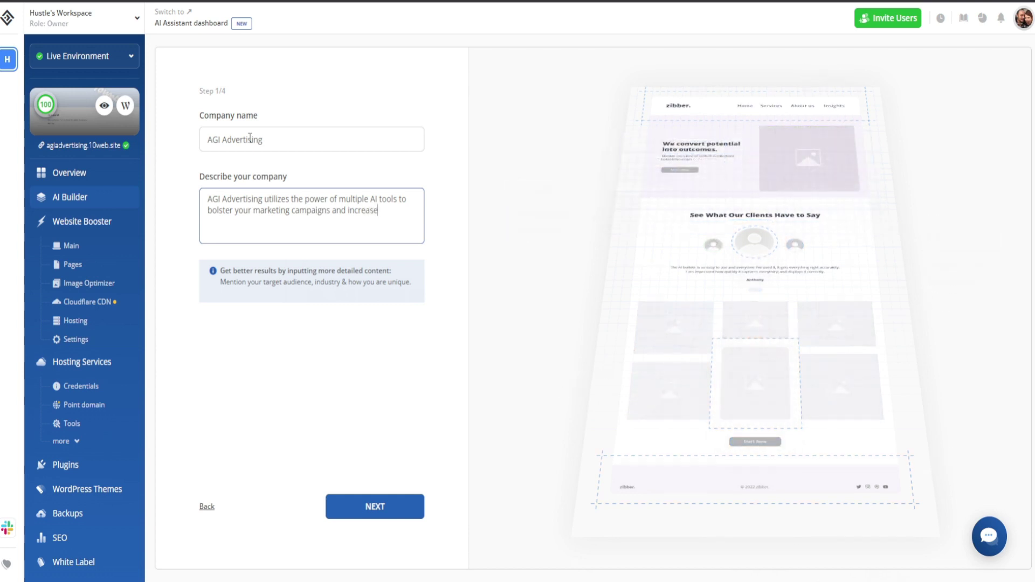
text( visibility in your niche.)
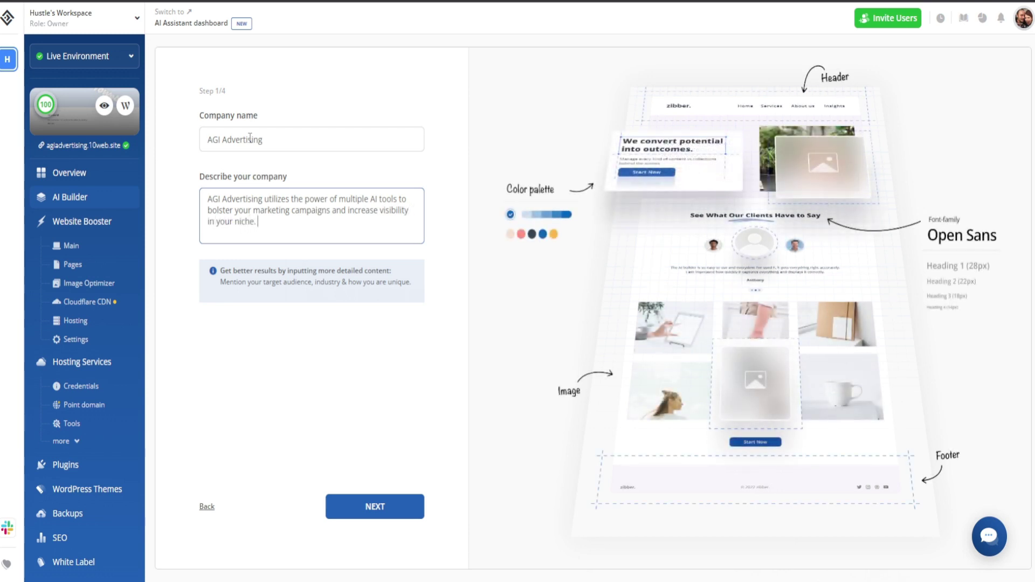
click(385, 511)
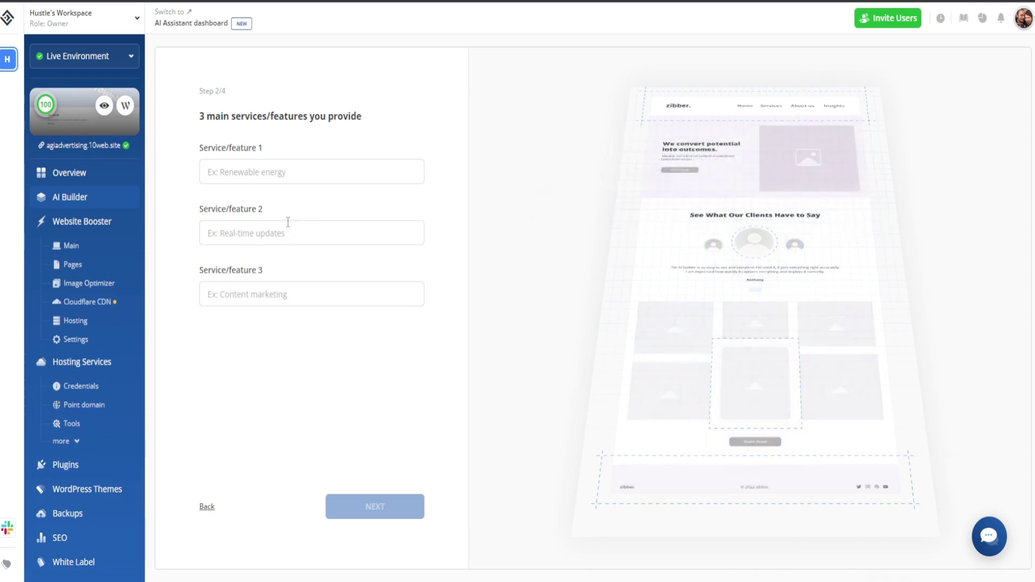
Enter SEO Optimization, AI Market Research and Extensive Ad Copy Work as the company's three main services.
click(274, 172)
text(SEO )
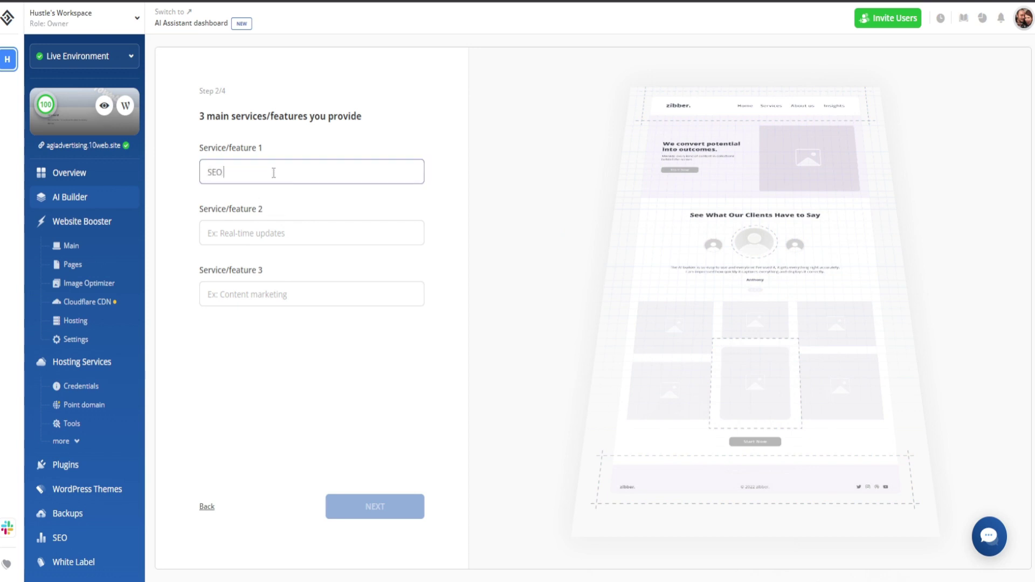
text(Optimization)
key(Tab)
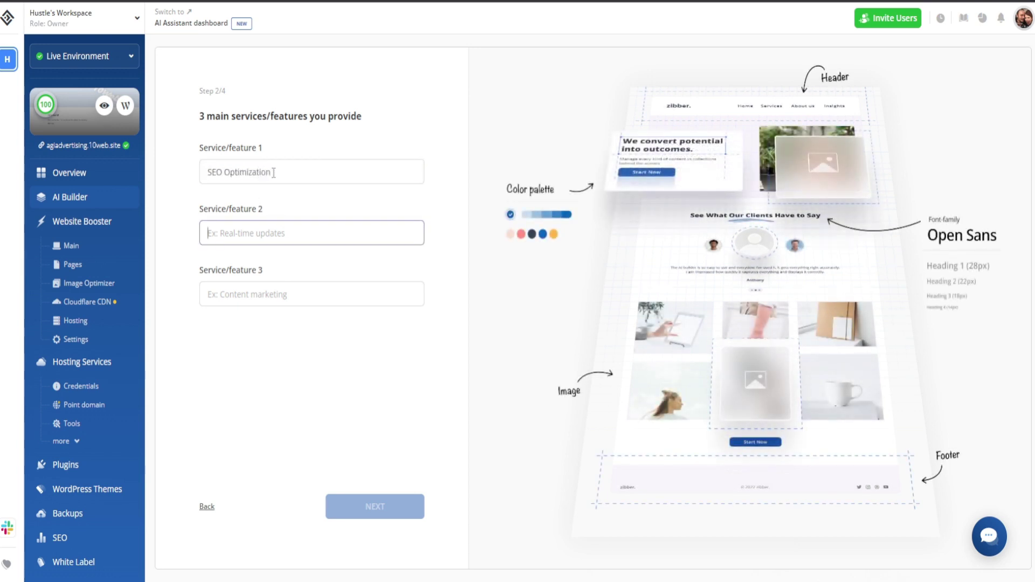
text(AI Market Research)
key(Tab)
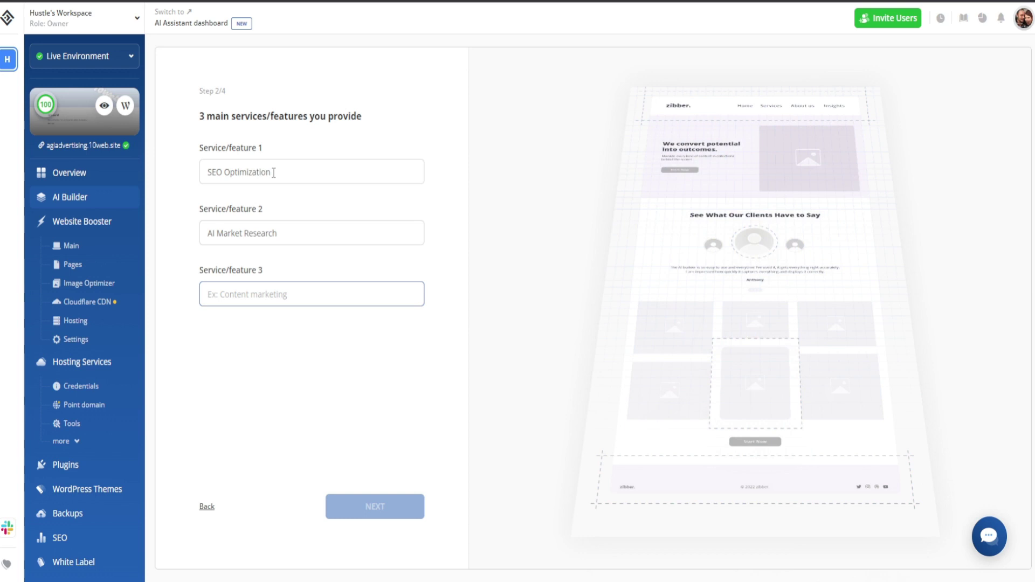
text(Extensive Ad Copy Work)
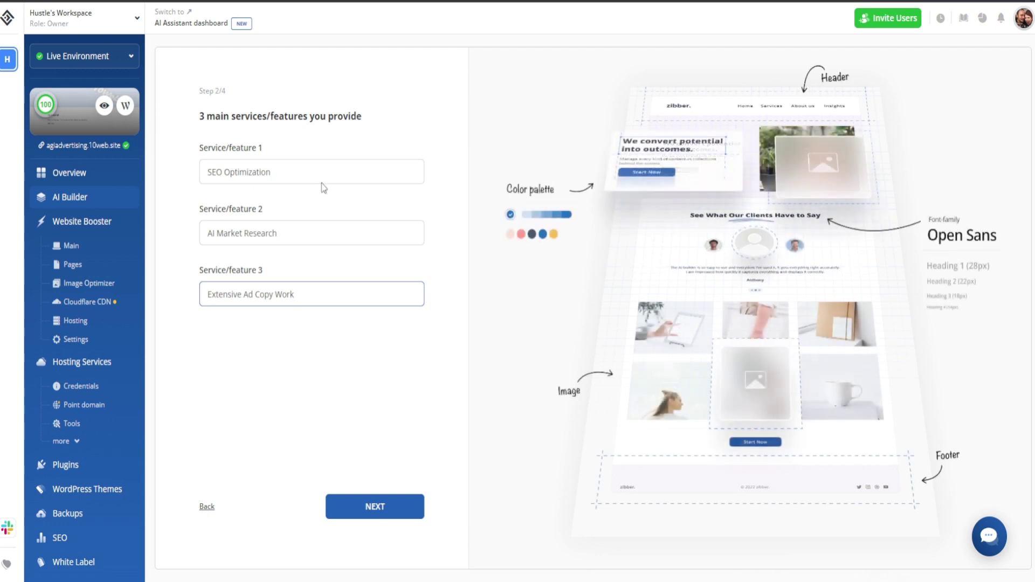
click(351, 507)
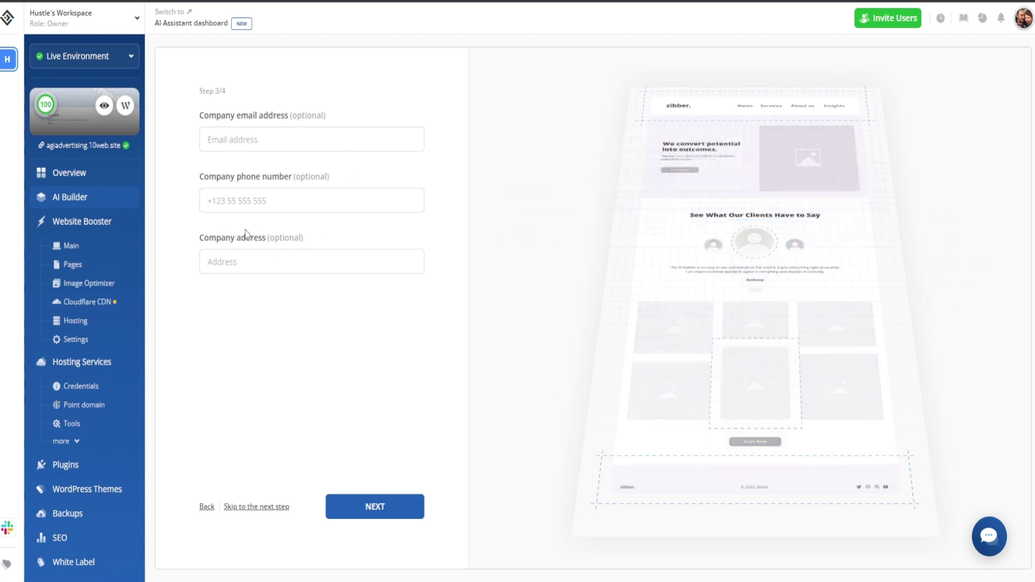
Leave the optional company e-mail, phone number and address blank and continue to the final questionnaire step.
click(243, 261)
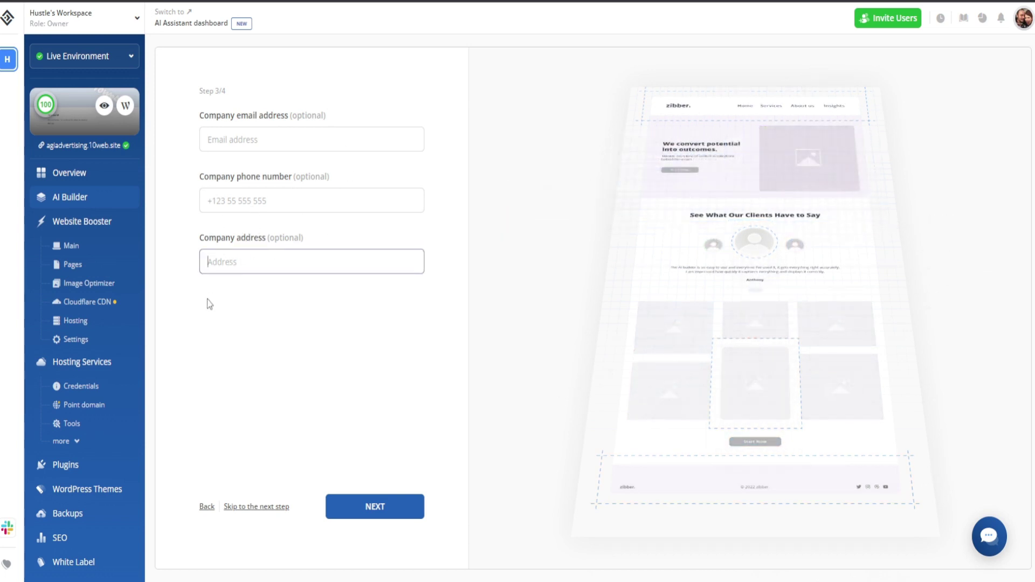
click(227, 270)
click(232, 246)
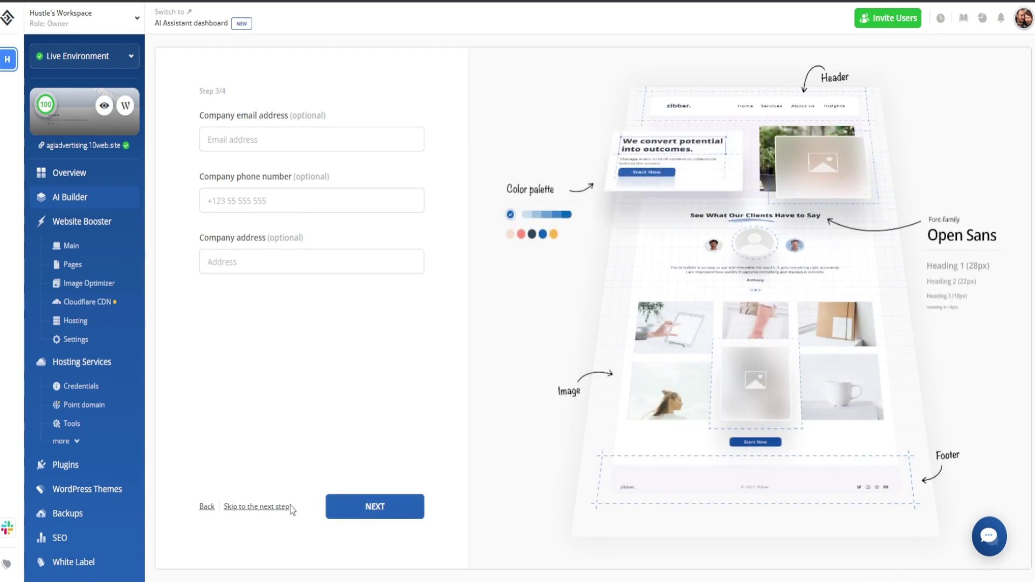
click(361, 507)
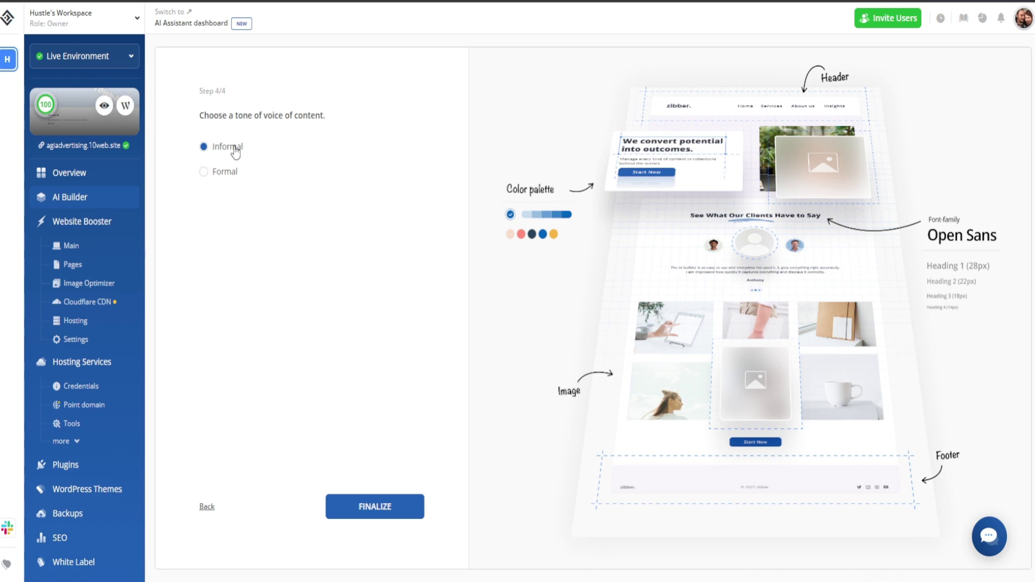
Set the content's tone of voice to Formal, generate the website, and open it for preview and editing.
click(204, 172)
click(375, 505)
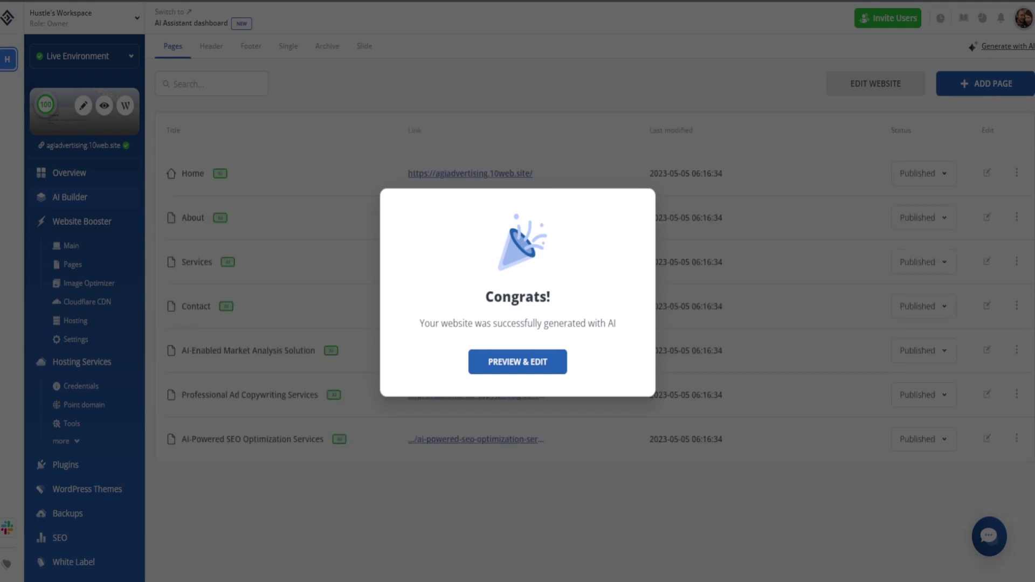
click(518, 366)
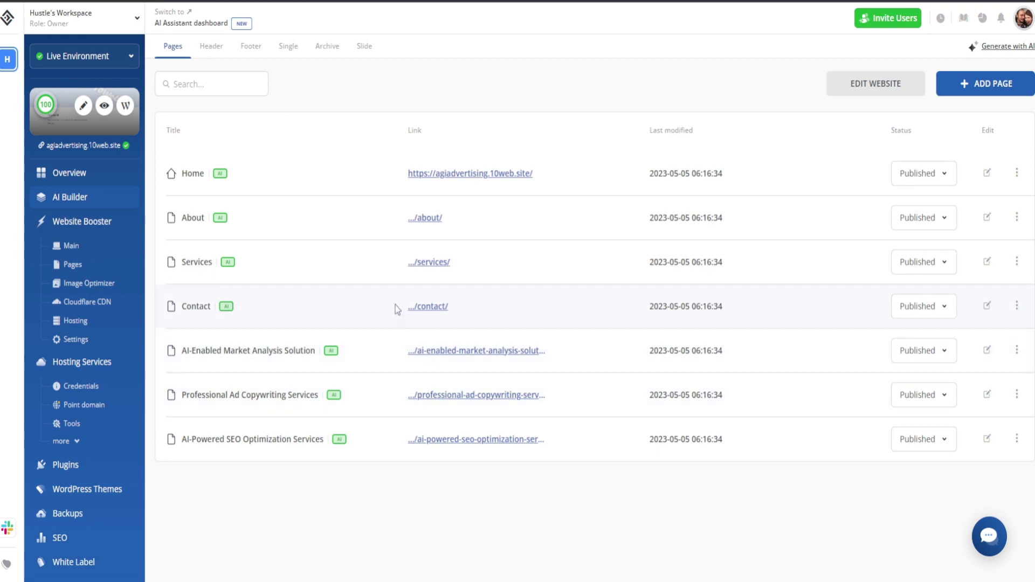
click(124, 59)
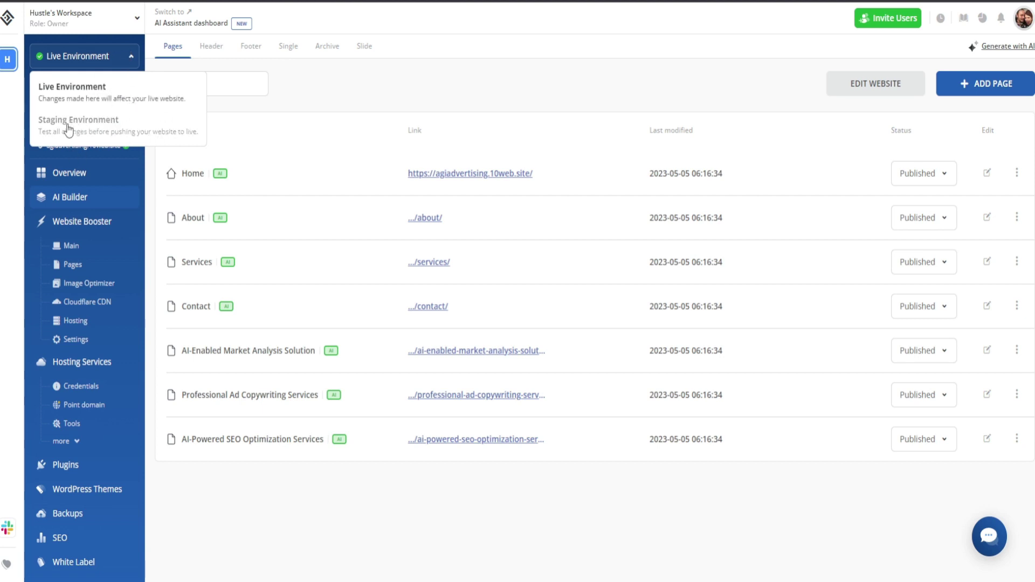
click(131, 57)
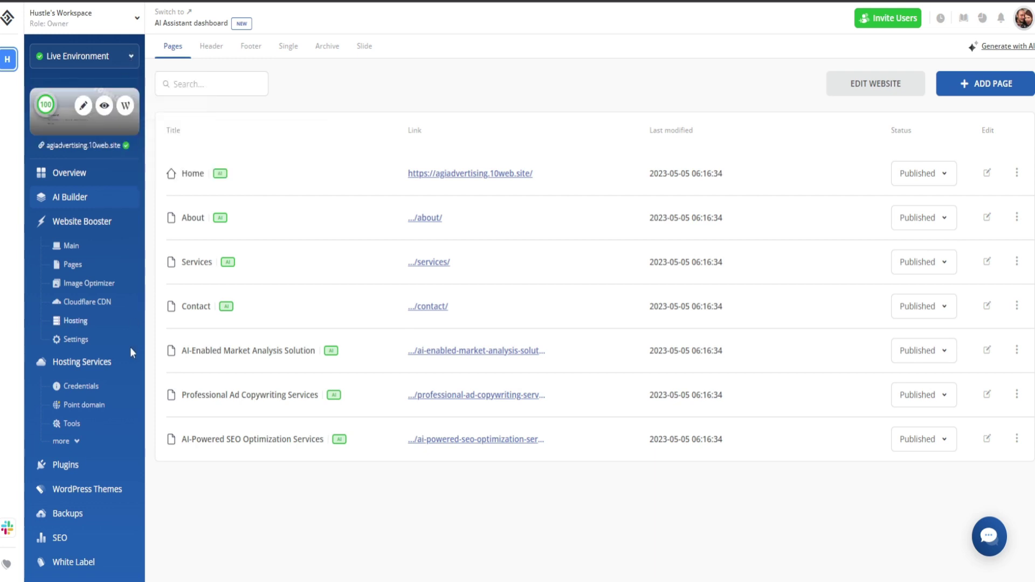
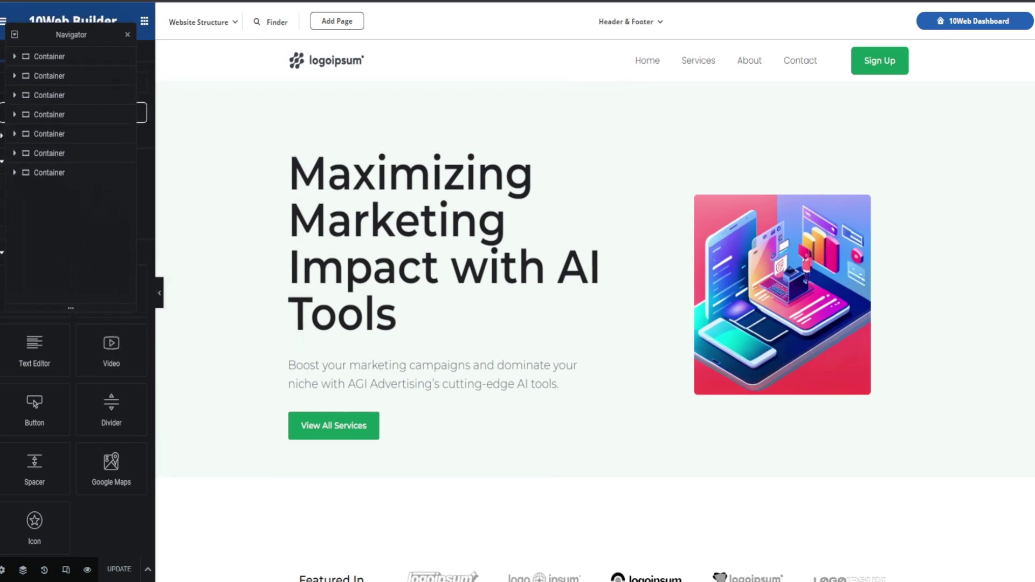
Review the generated home page from the hero section through ratings, services, team and testimonials down to the newsletter footer.
scroll(468, 211, down, 2)
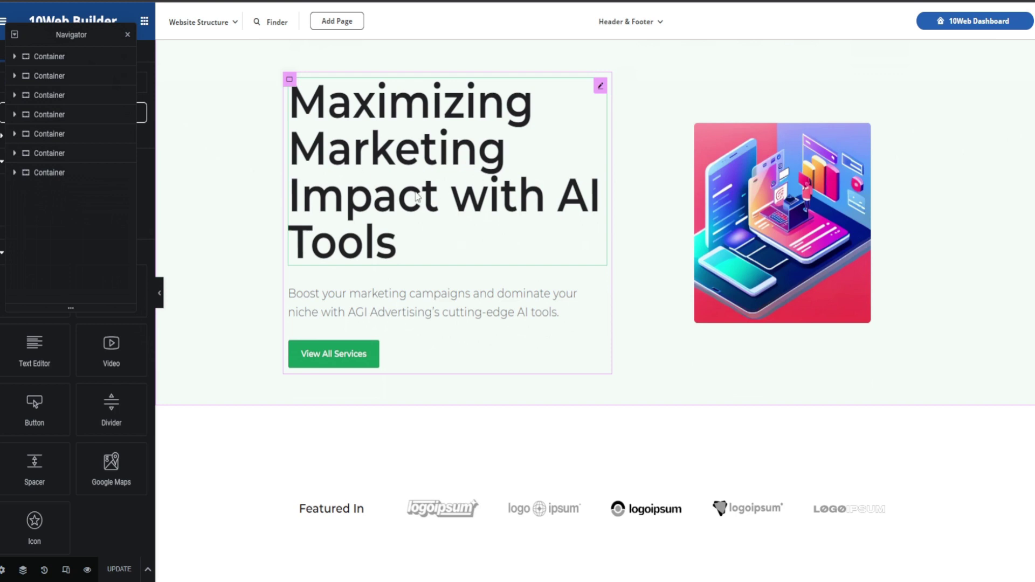
scroll(447, 226, down, 5)
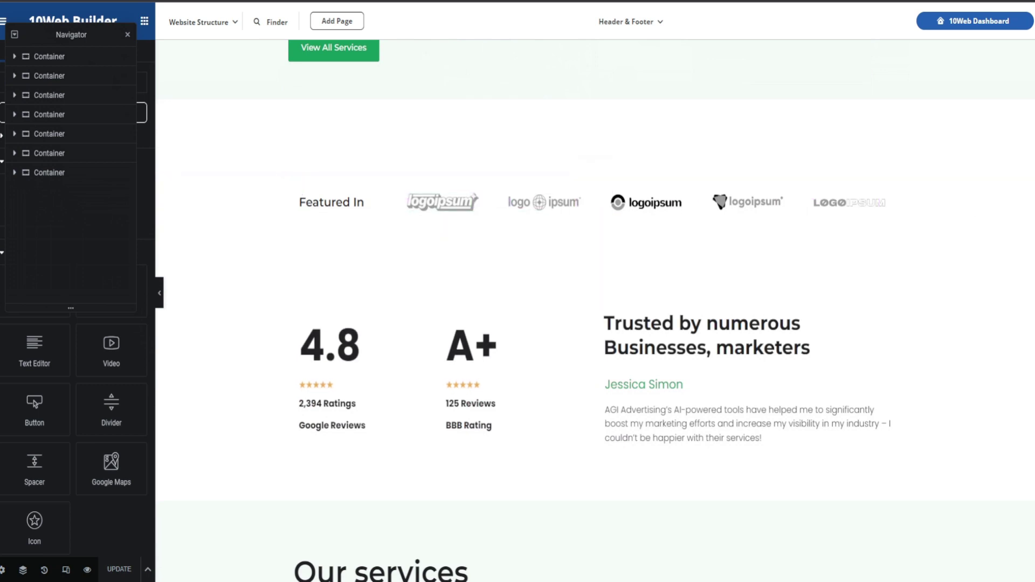
scroll(881, 310, down, 3)
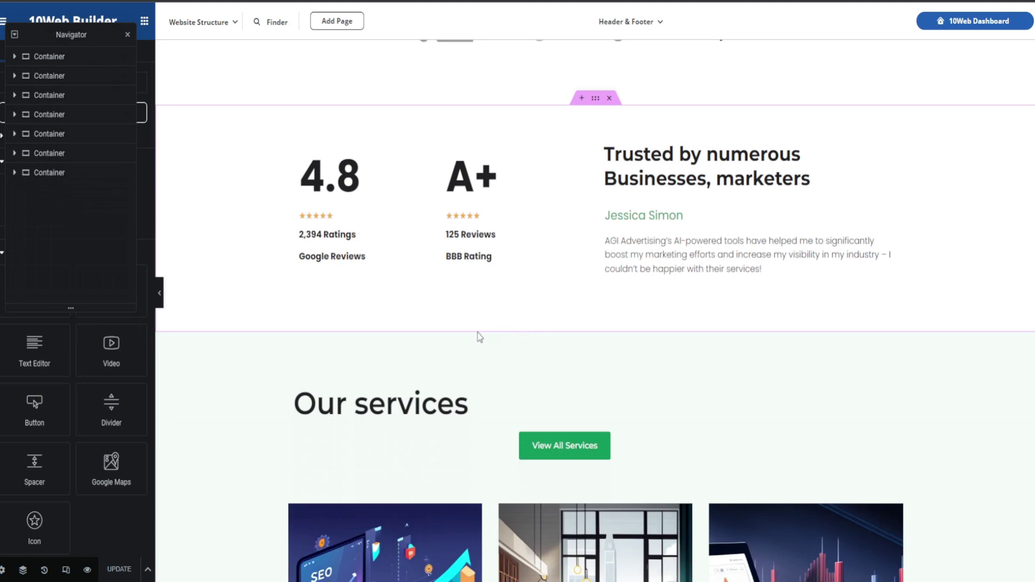
scroll(495, 345, down, 8)
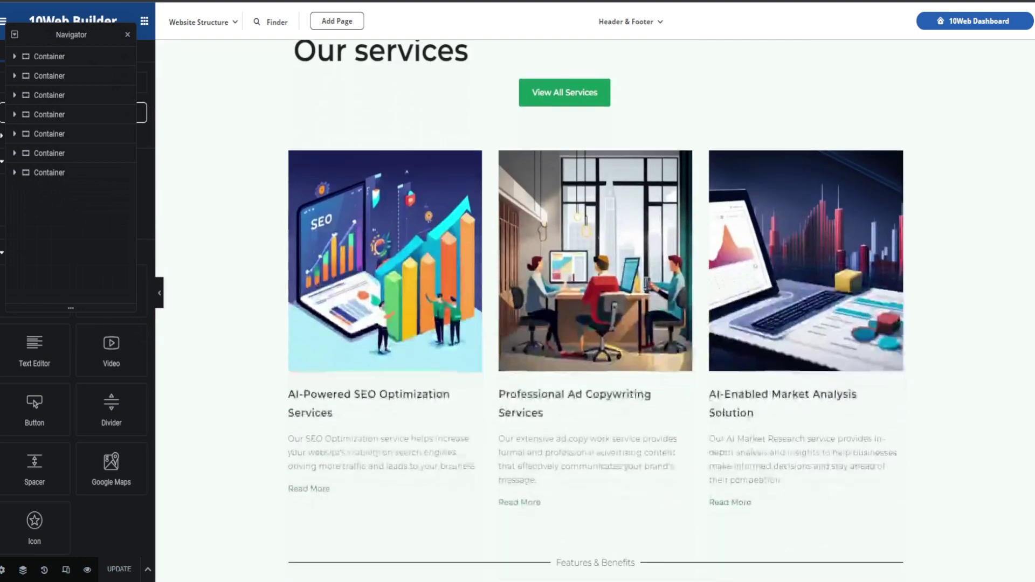
scroll(595, 310, up, 2)
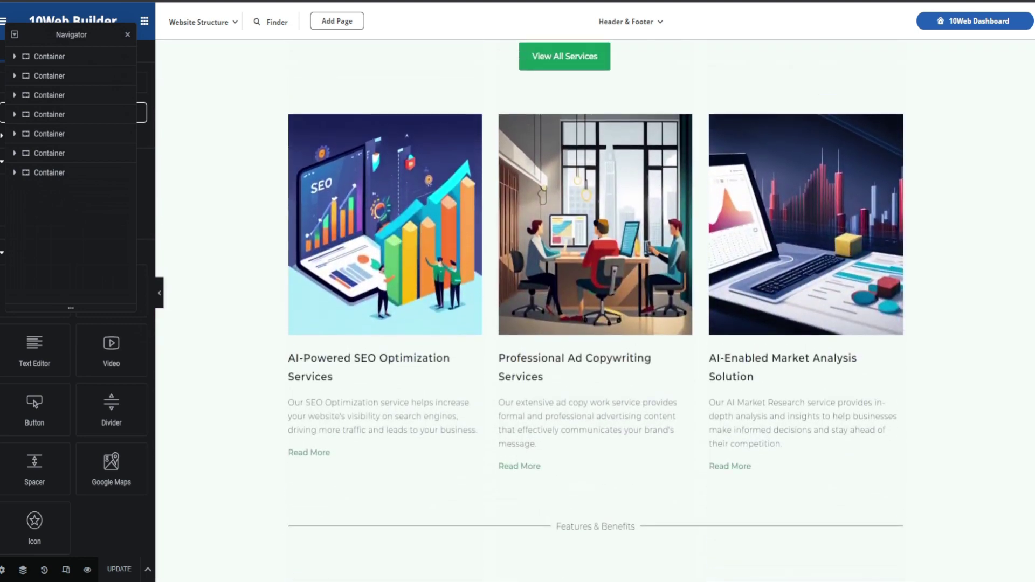
scroll(1030, 382, down, 10)
scroll(1030, 383, down, 7)
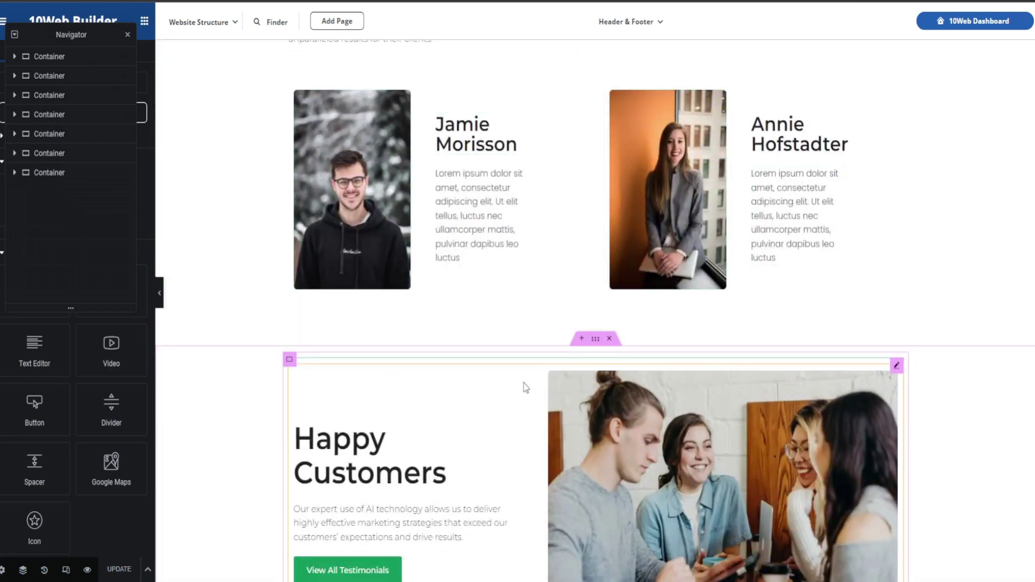
scroll(596, 311, down, 4)
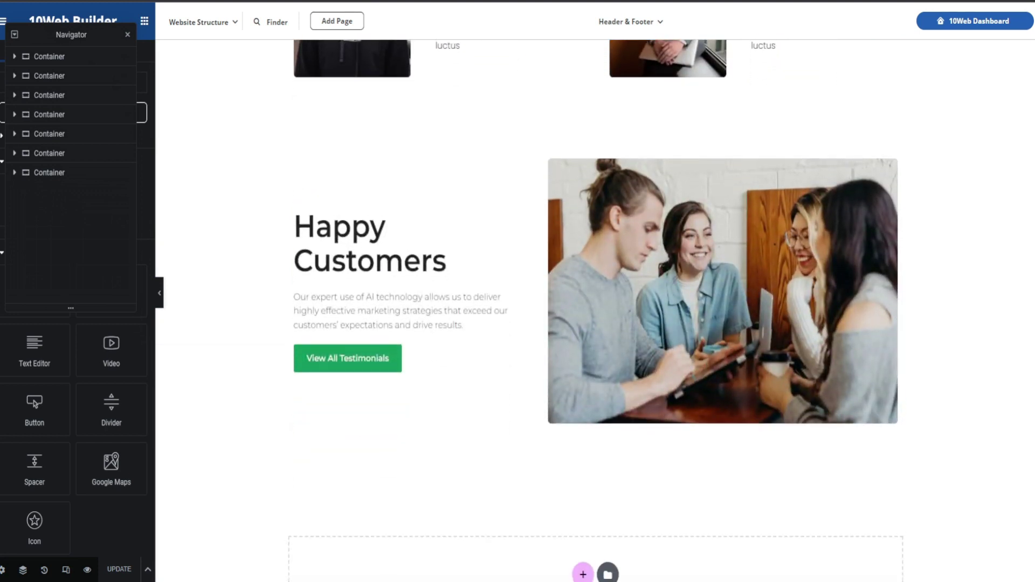
scroll(596, 311, down, 4)
scroll(596, 310, down, 3)
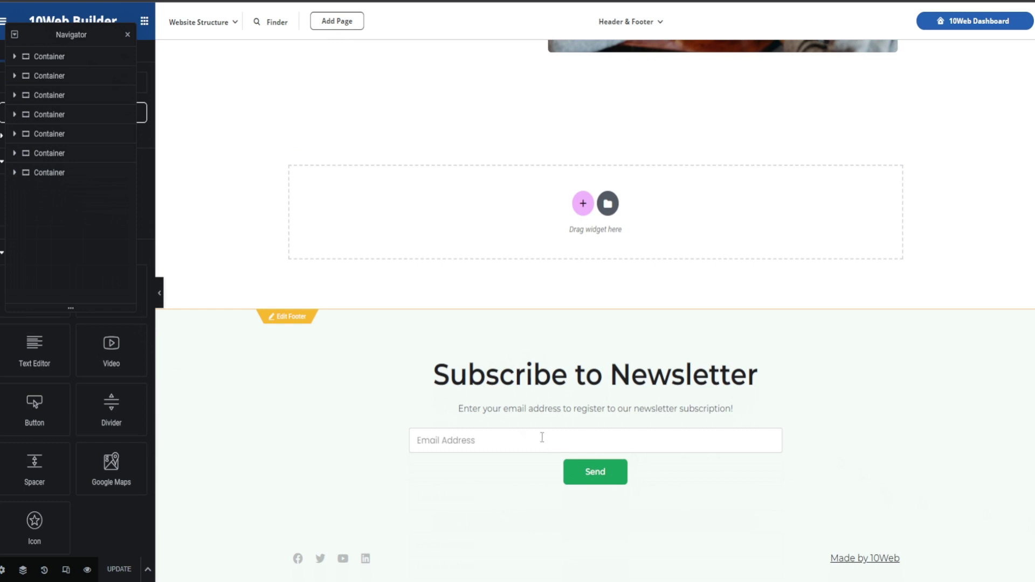
Re-examine the three service cards with their AI-generated images and text, and compare them with the hero section.
scroll(1034, 224, up, 20)
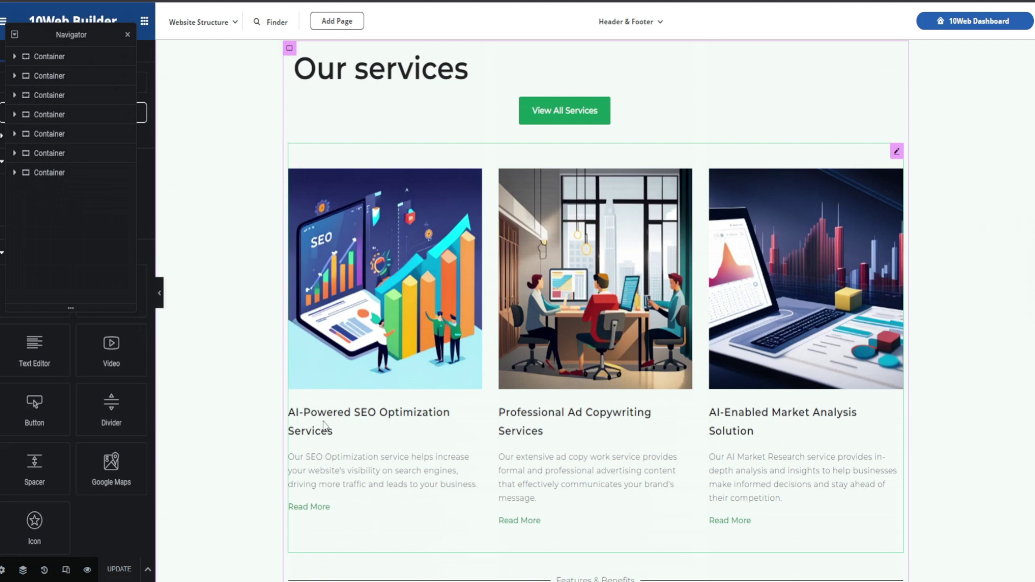
scroll(231, 329, down, 2)
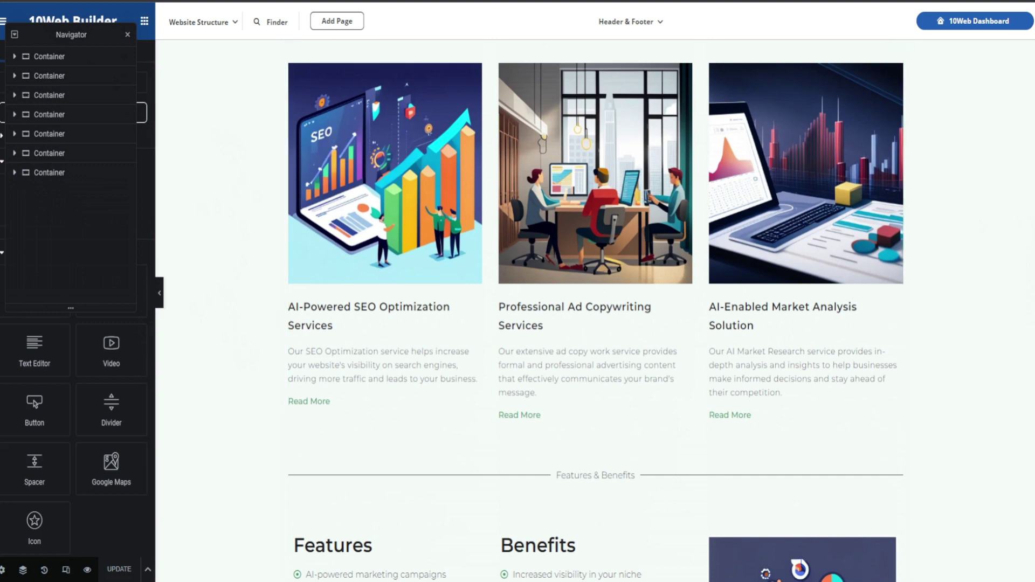
scroll(593, 313, up, 15)
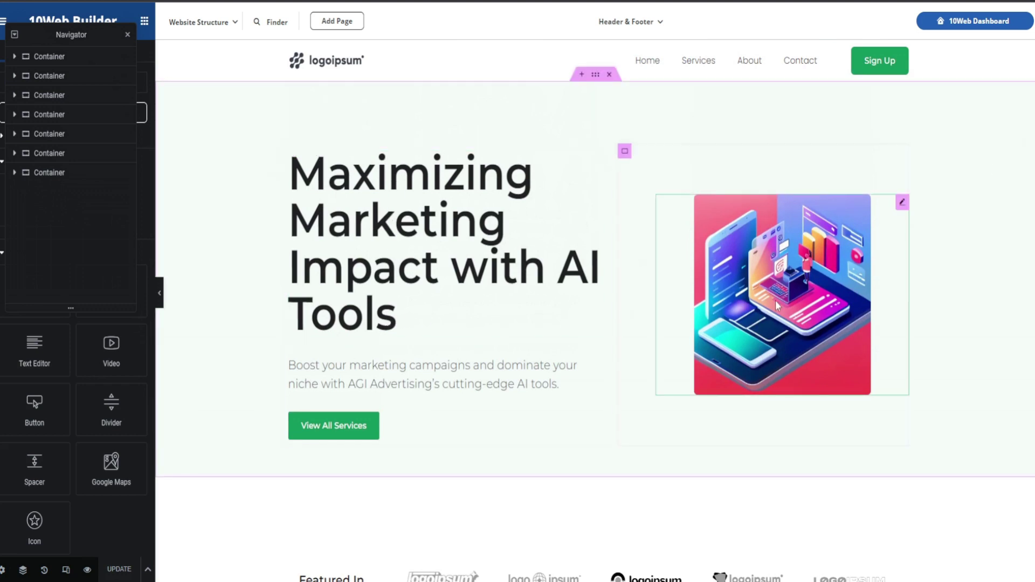
scroll(774, 305, down, 12)
scroll(595, 306, up, 12)
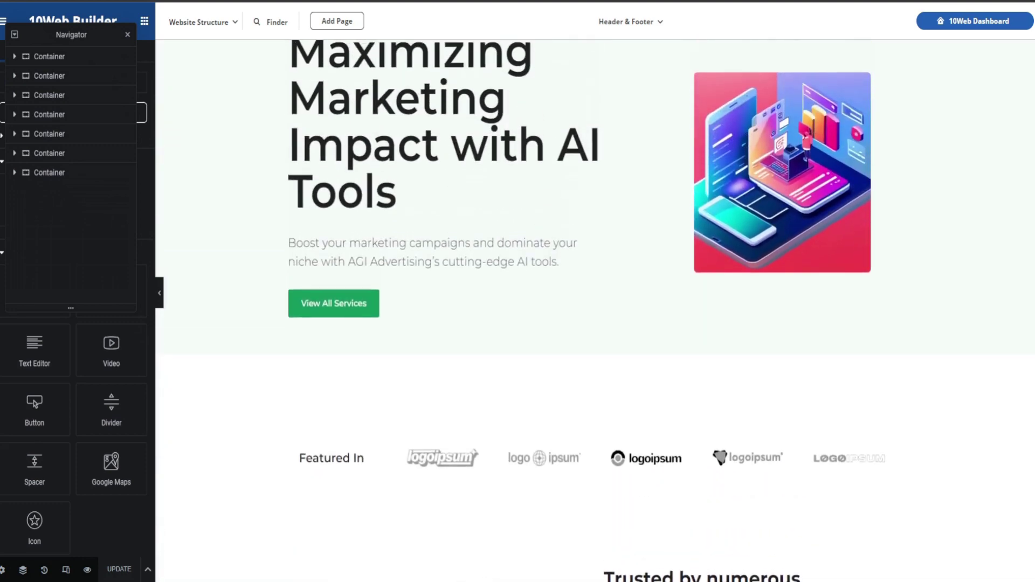
Try adding the word "Your" after "Maximizing" in the hero heading, and take it out again.
scroll(532, 171, up, 2)
click(532, 171)
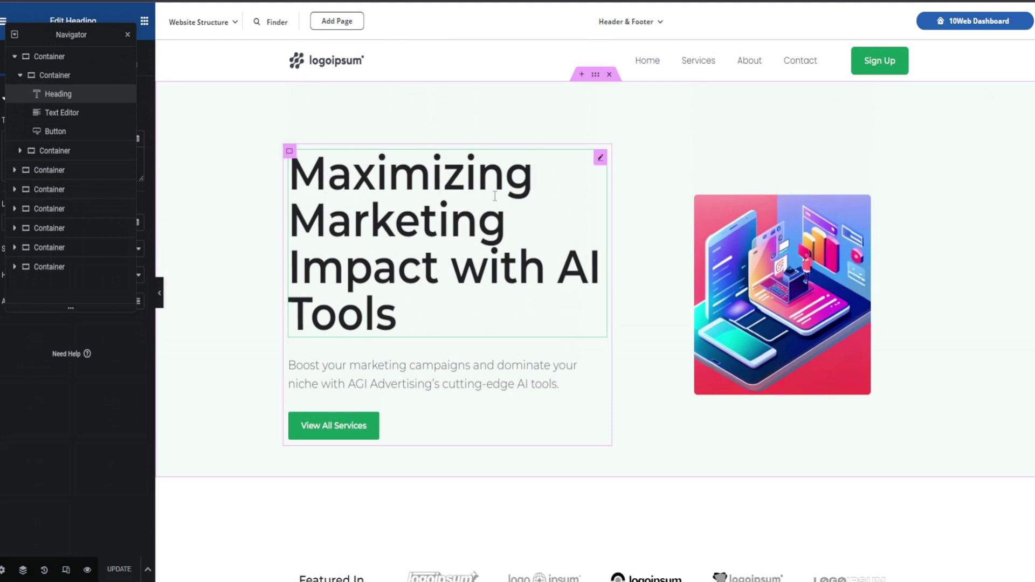
text(Your)
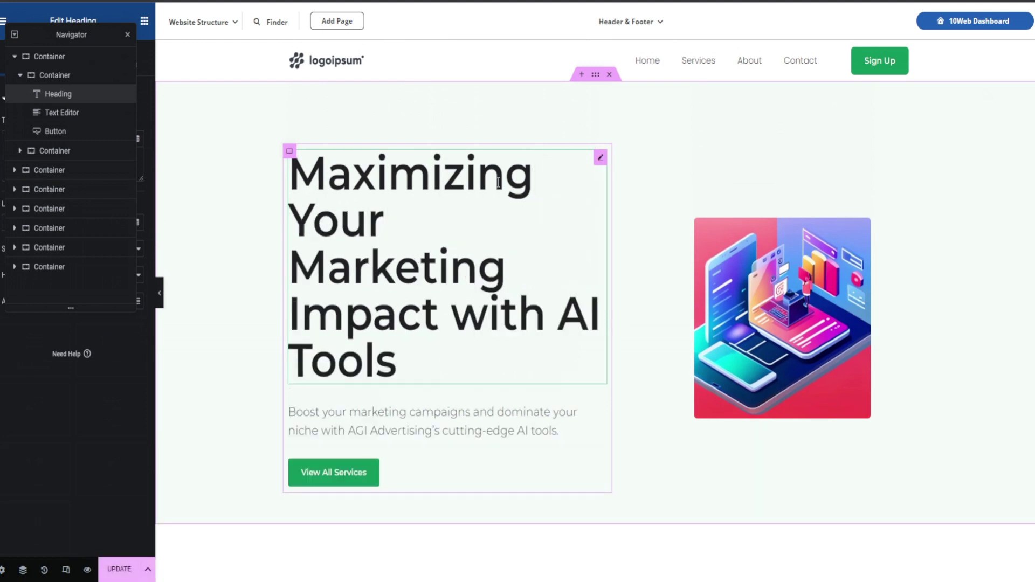
key(BackSpace)
key(BackSpace)
key(BackSpace)
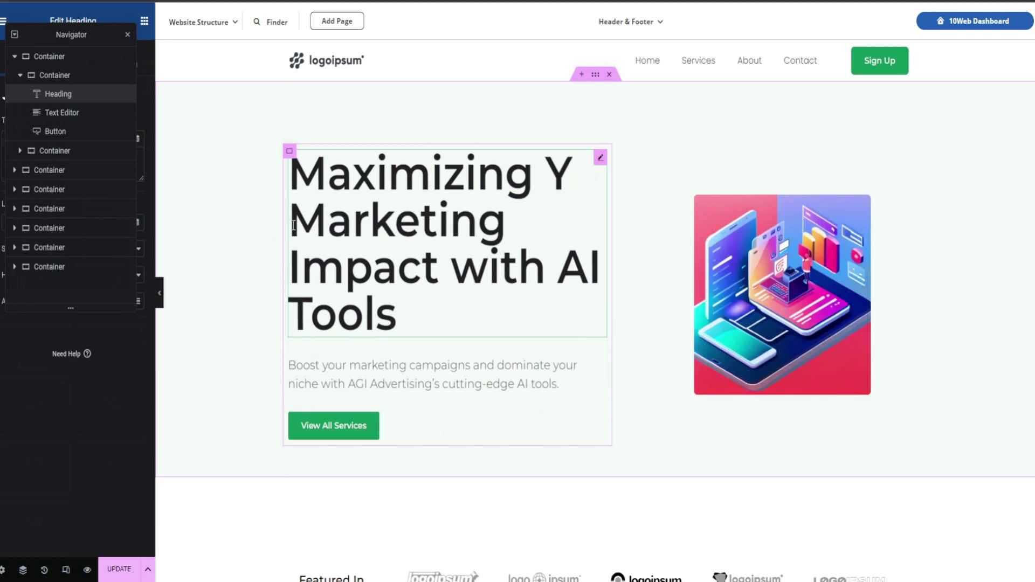
key(BackSpace)
key(BackSpace)
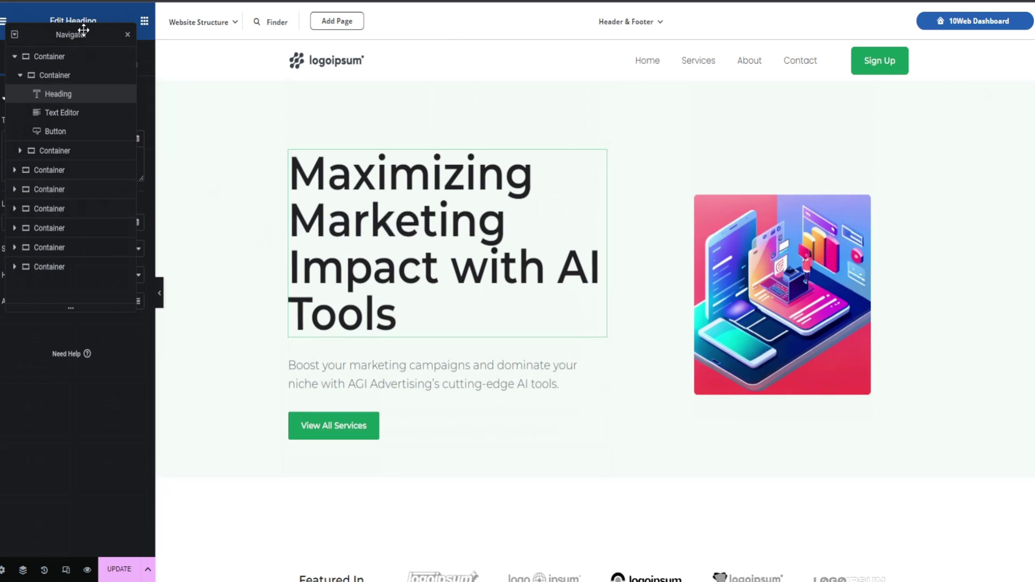
Move the Navigator over the hero image and collapse the first container and its nested container.
drag(83, 29, 809, 102)
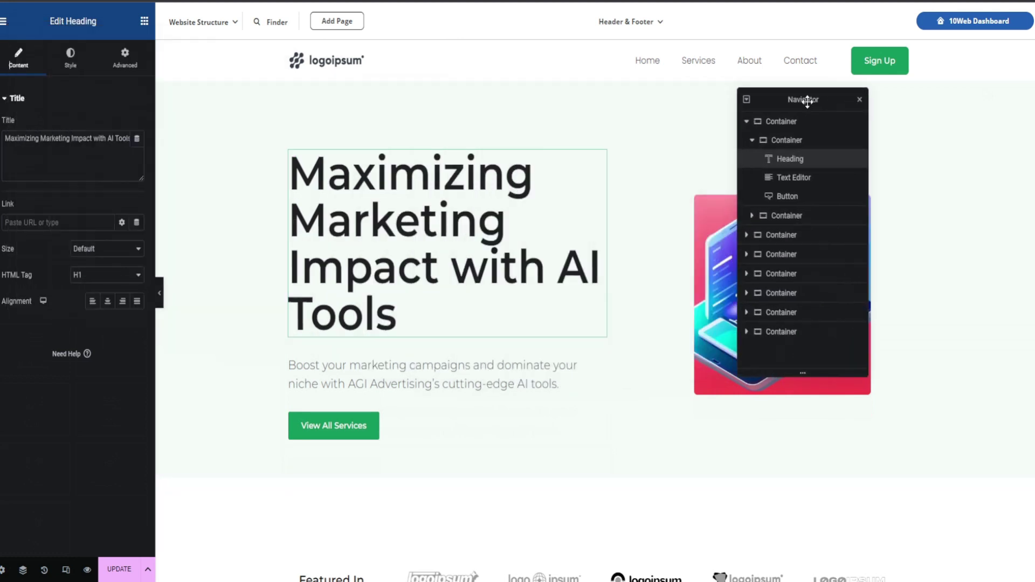
click(753, 141)
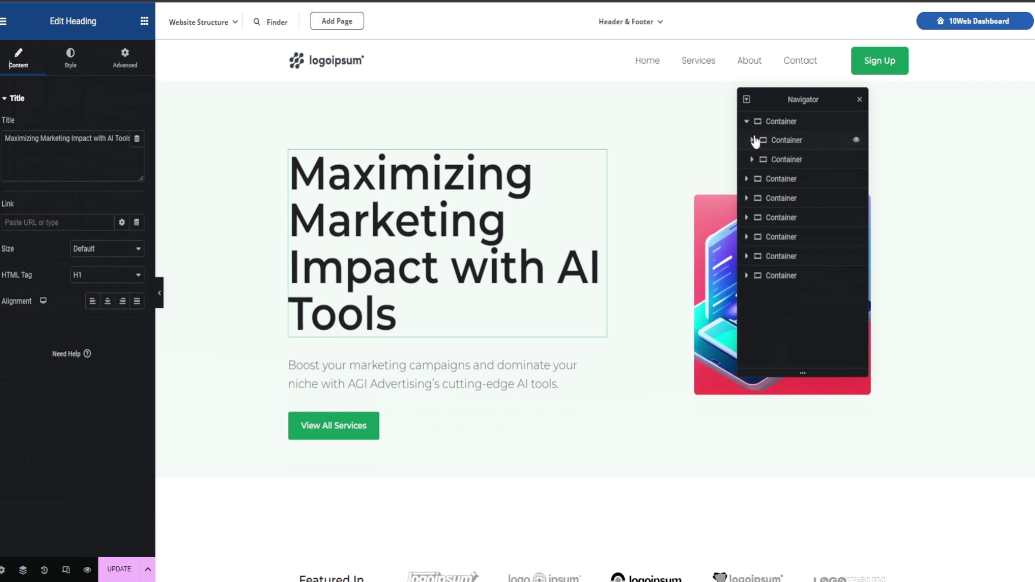
click(748, 122)
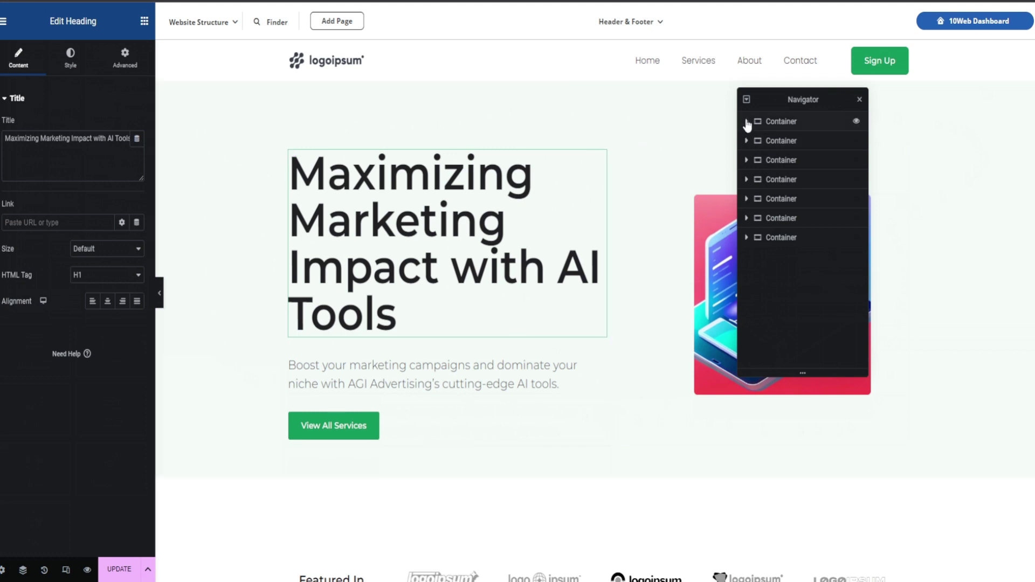
Toggle the visibility of the Featured In and ratings containers off and on to preview the page without them.
click(858, 143)
click(857, 142)
click(858, 142)
click(857, 142)
scroll(637, 284, down, 4)
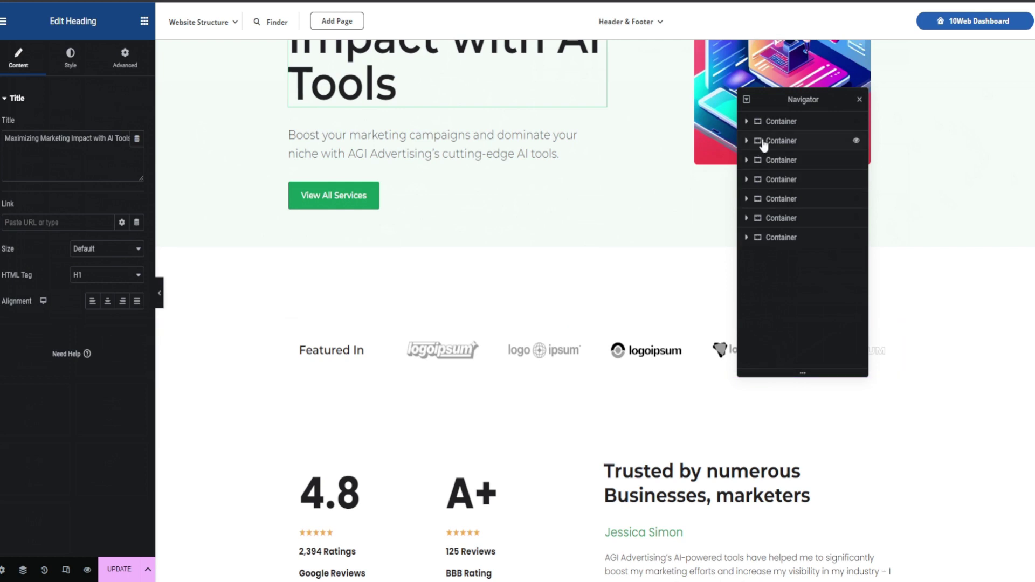
click(857, 141)
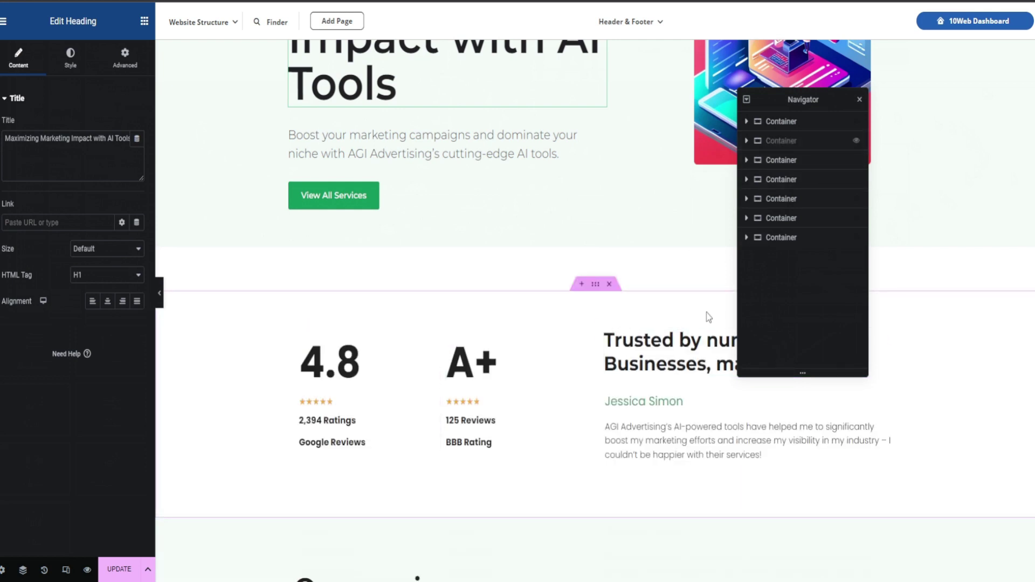
click(857, 161)
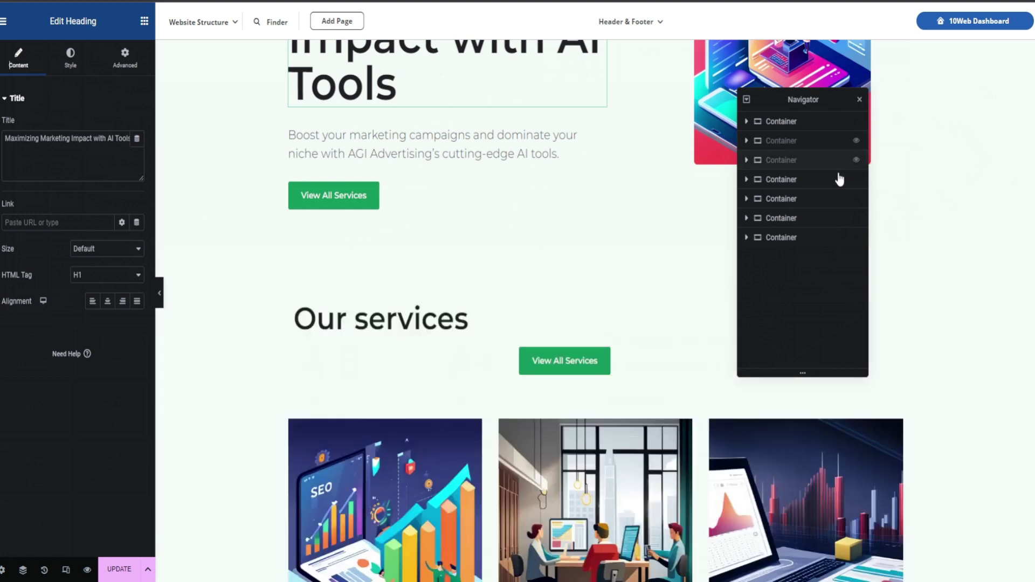
click(856, 160)
click(857, 142)
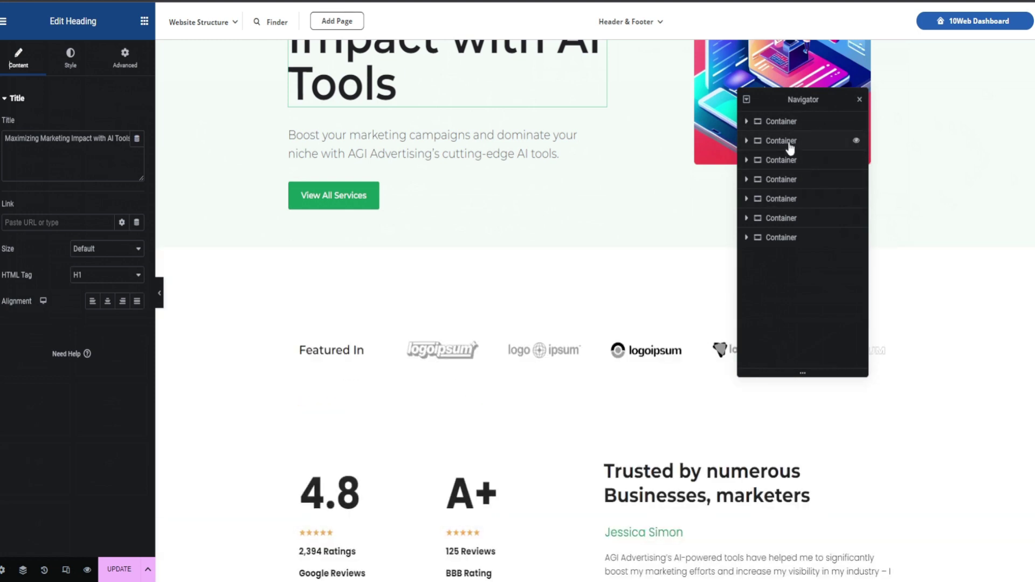
Expand the hero container down to its individual elements and open the paragraph below the heading for editing.
scroll(366, 300, up, 4)
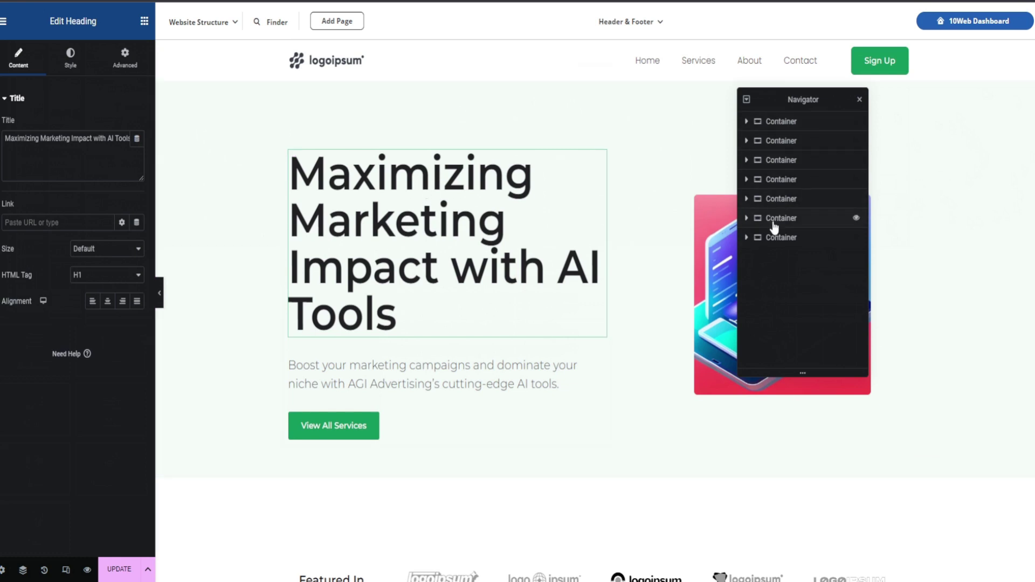
click(746, 121)
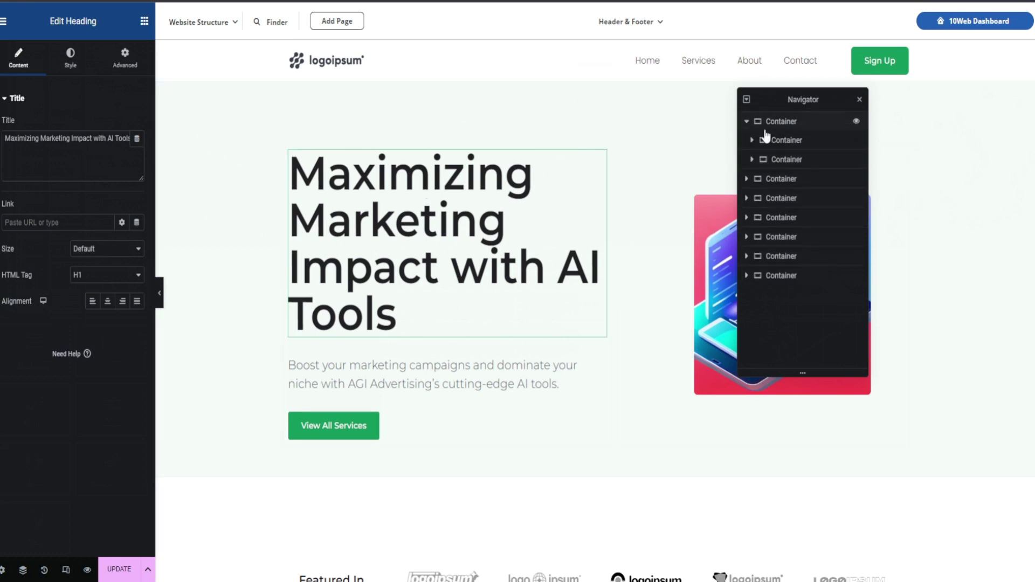
click(751, 140)
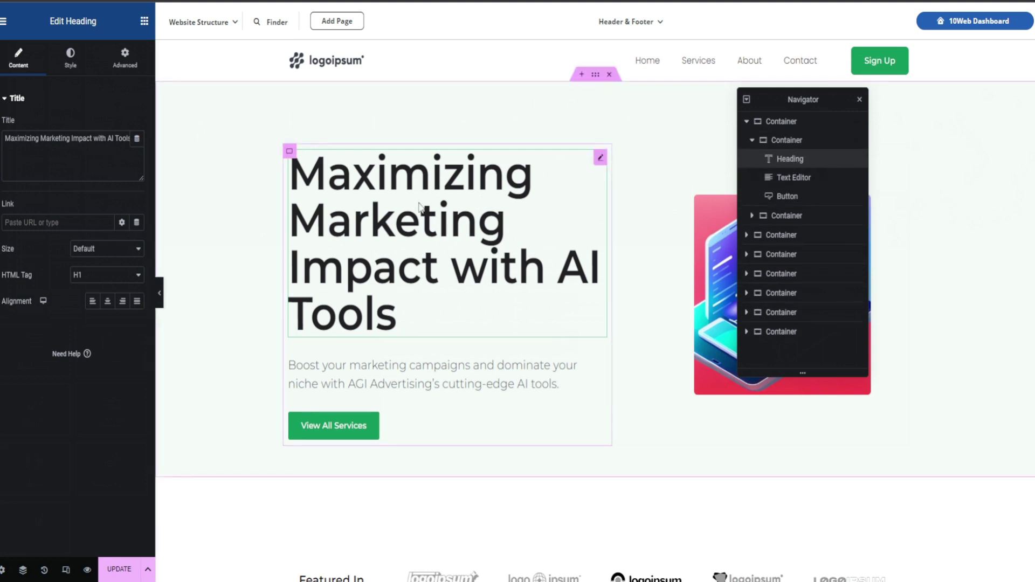
click(793, 177)
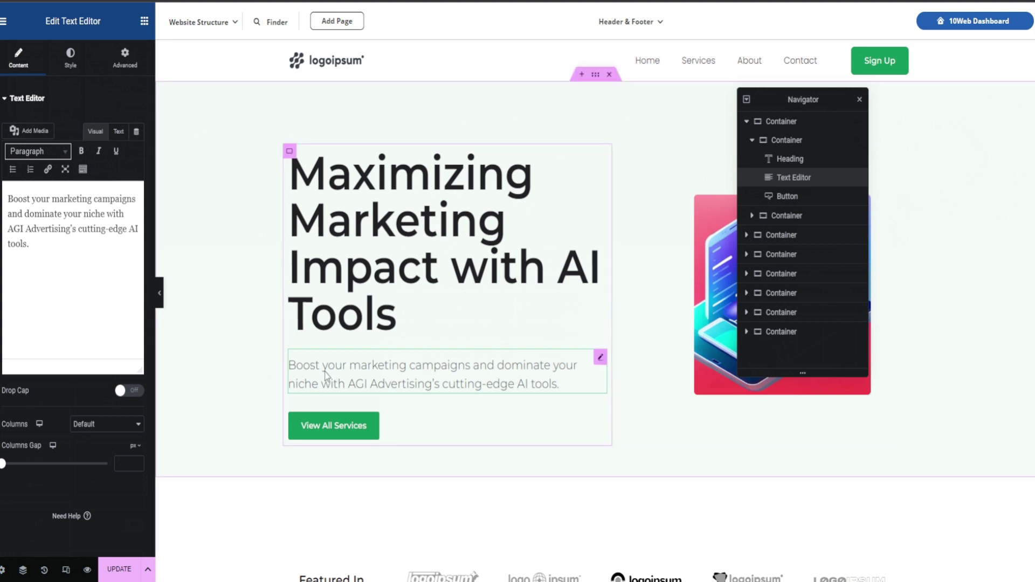
Try linking the words "cutting-edge AI tools." in the hero paragraph to the existing Services page using the text view.
key(ctrl+a)
drag(444, 386, 559, 384)
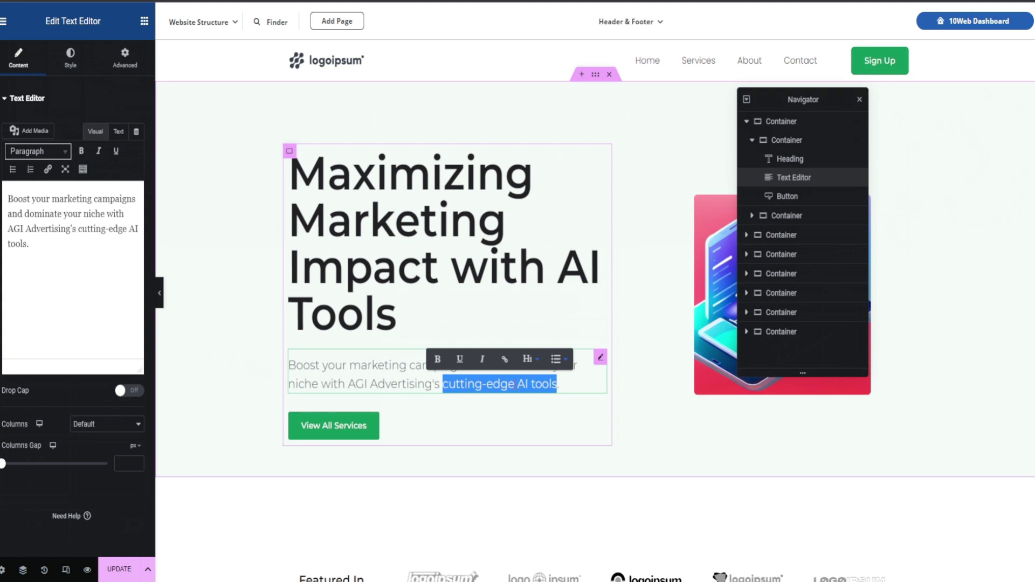
click(84, 247)
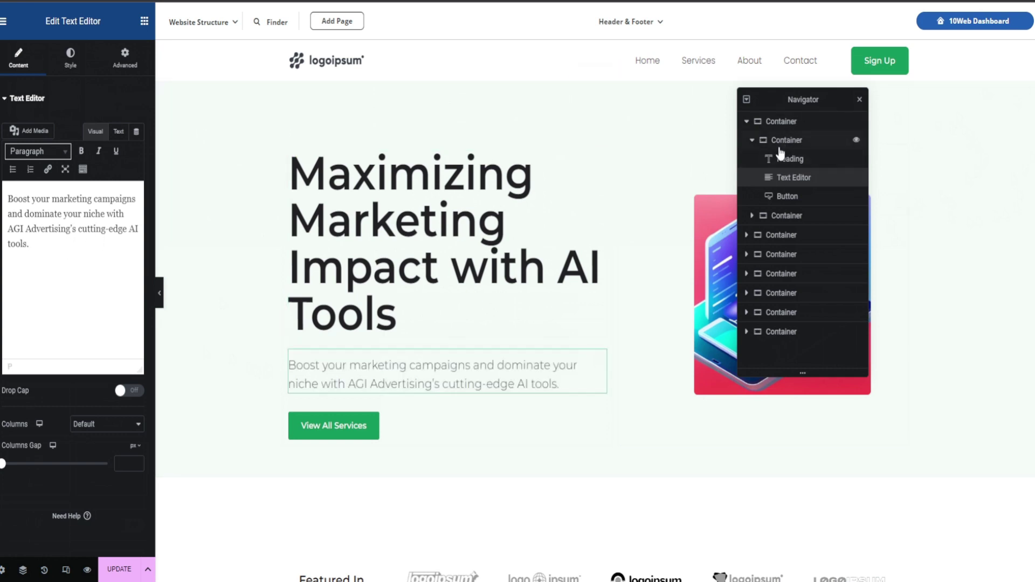
click(117, 132)
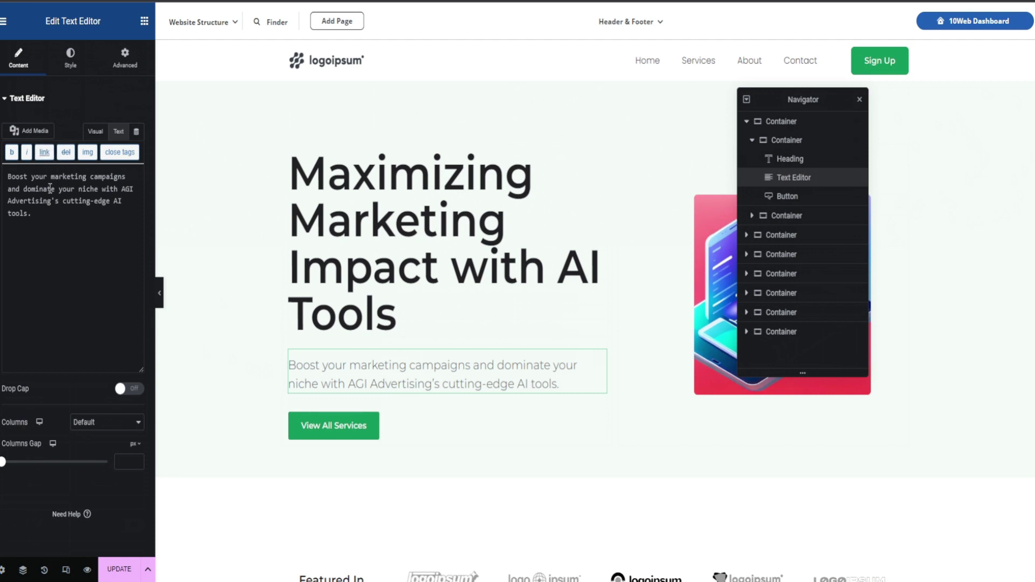
double_click(65, 201)
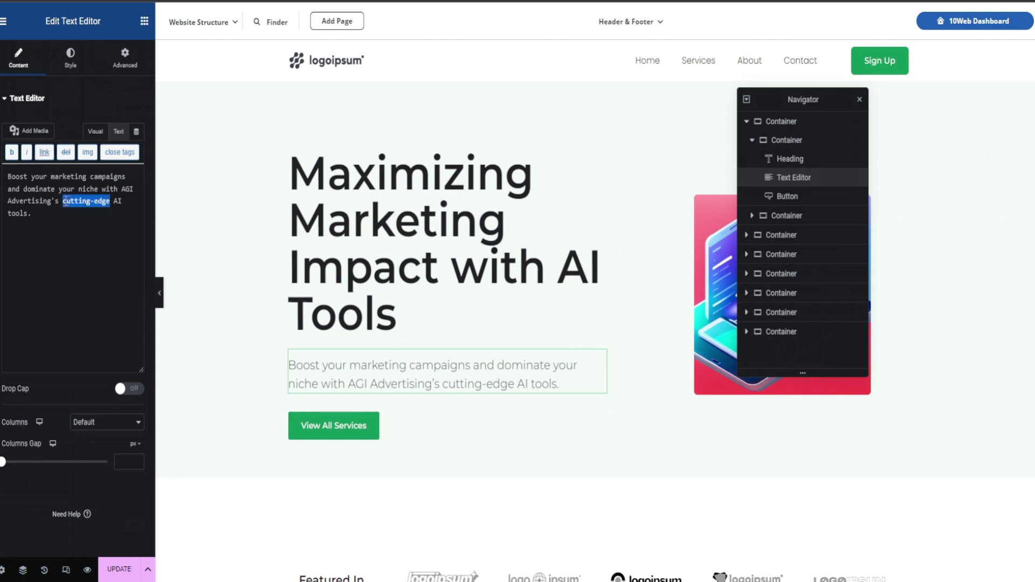
click(64, 201)
drag(62, 201, 85, 217)
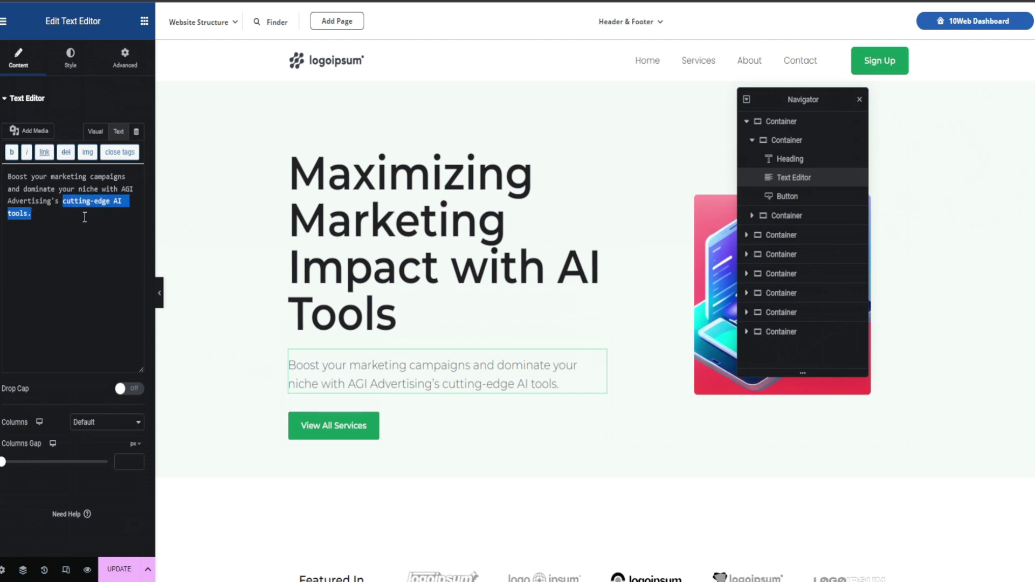
click(45, 153)
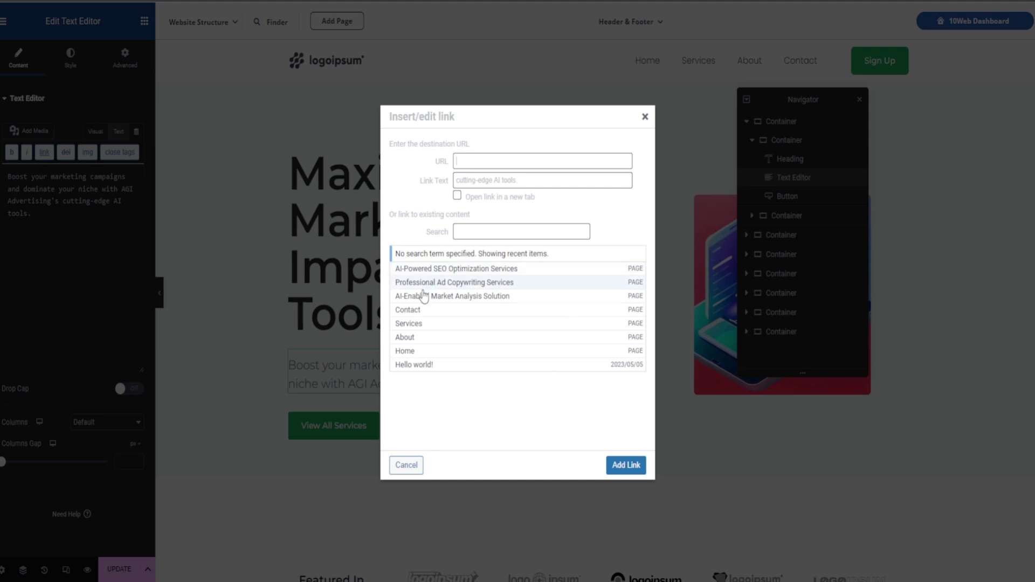
click(425, 326)
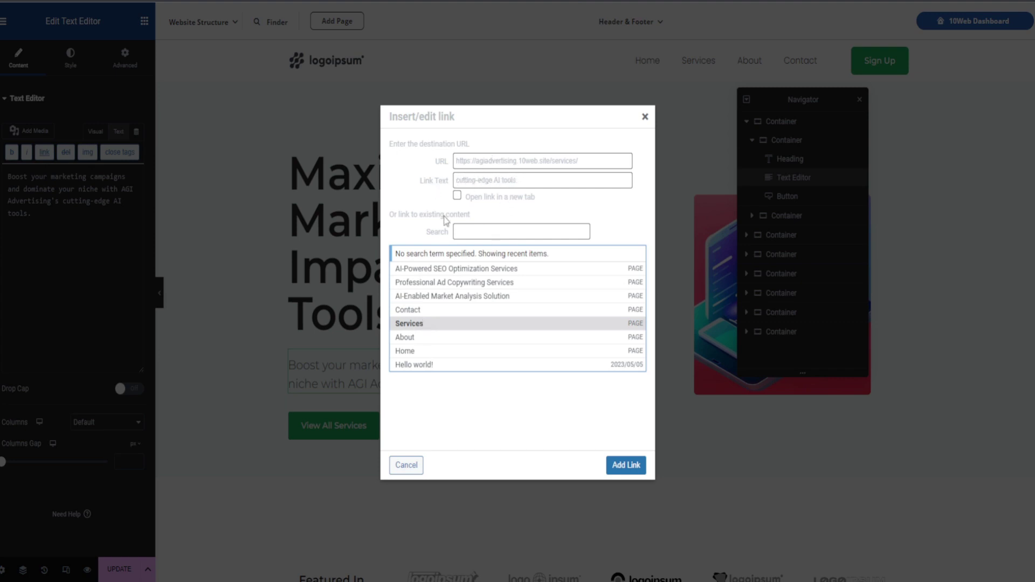
click(472, 233)
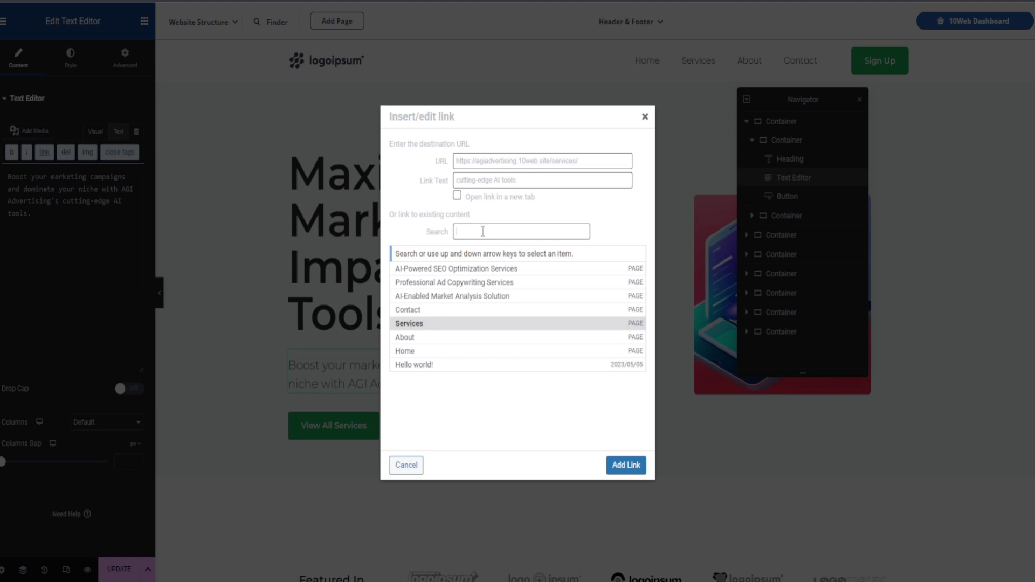
click(623, 469)
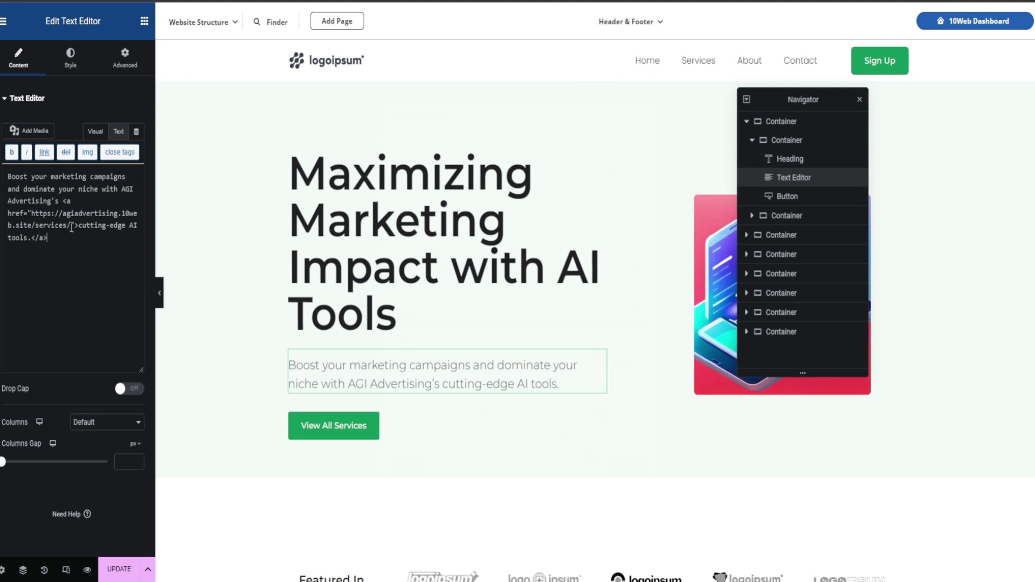
click(96, 131)
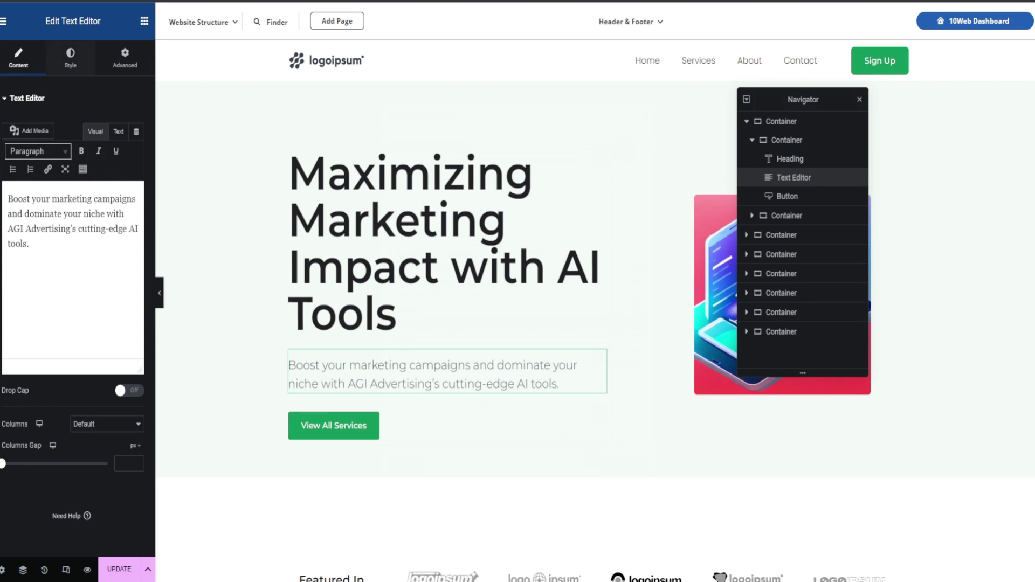
Look over the hero paragraph's style options and its advanced layout settings, and collapse the layout section.
click(68, 62)
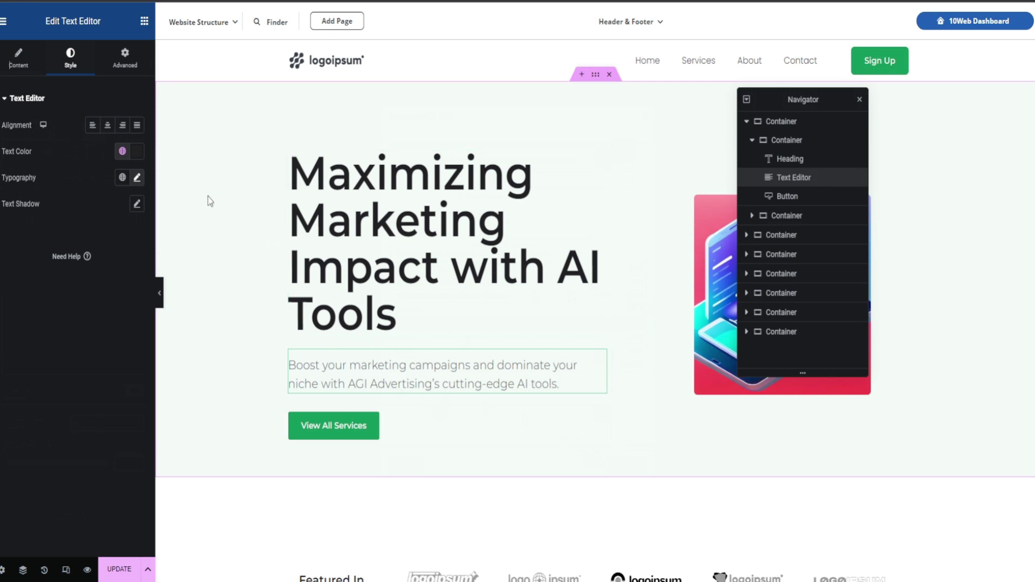
click(127, 66)
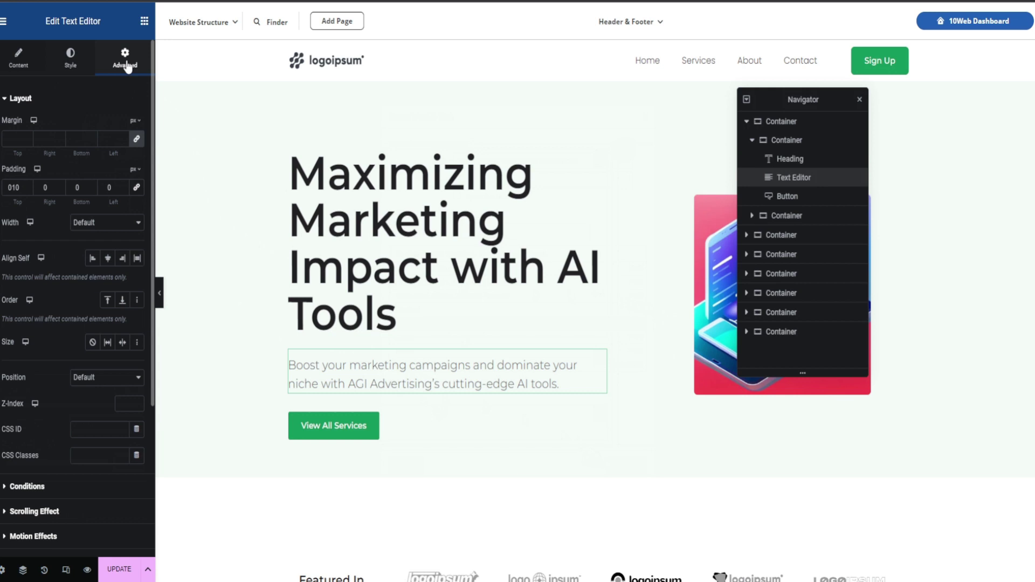
click(8, 100)
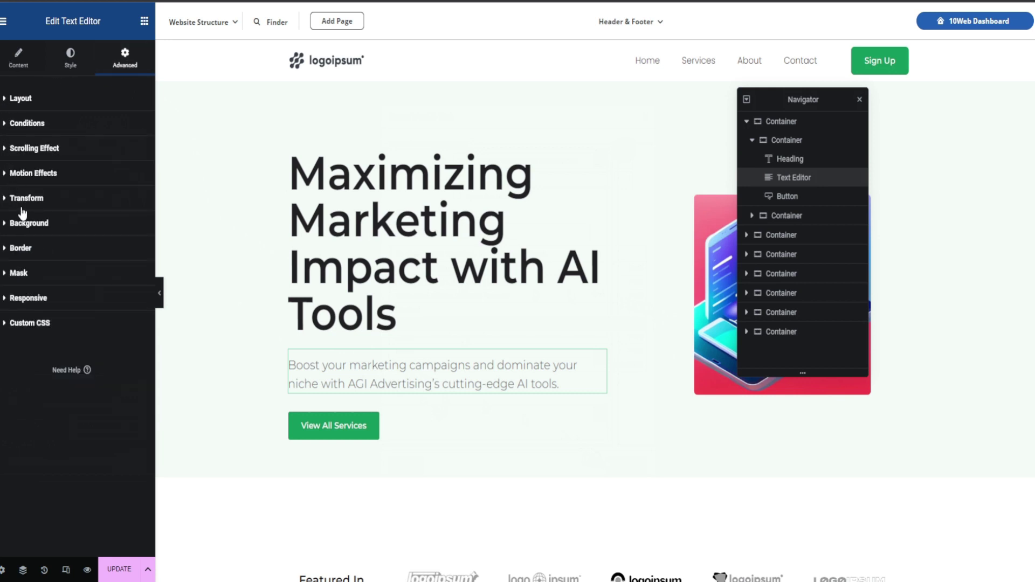
click(5, 101)
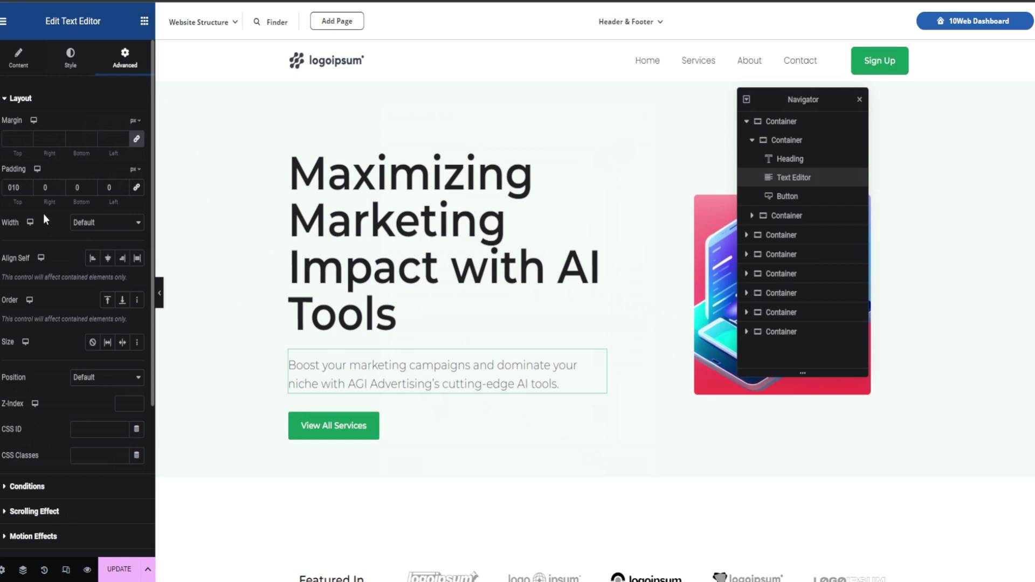
click(5, 100)
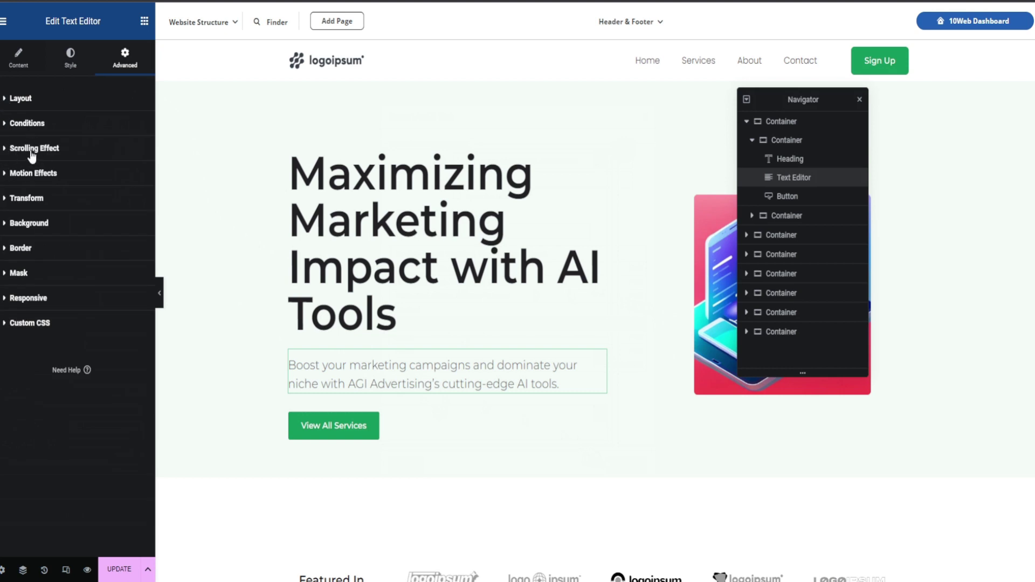
Examine the scrolling effect, motion effects and transform options available for the hero paragraph.
click(5, 150)
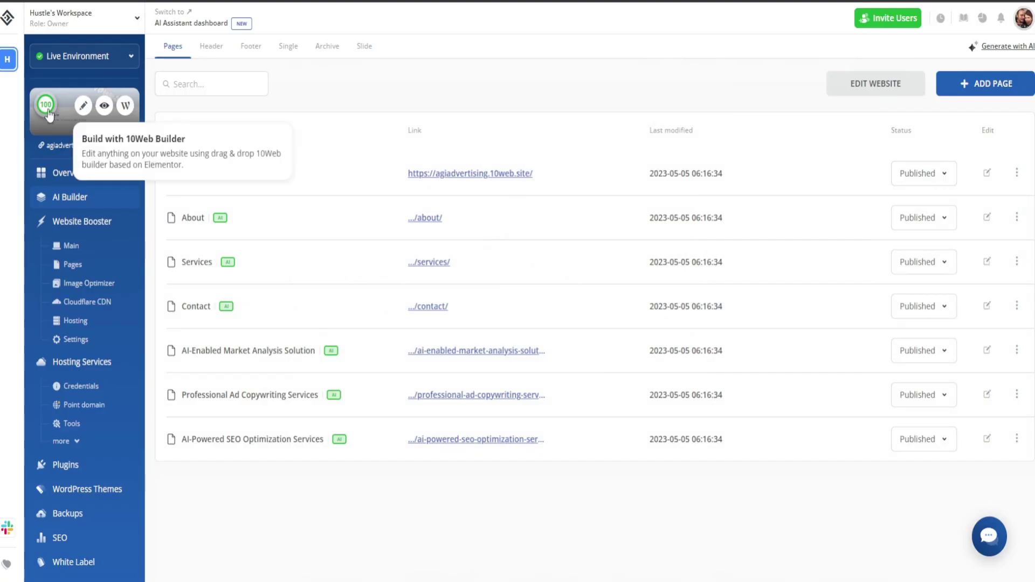
mouse_move(45, 107)
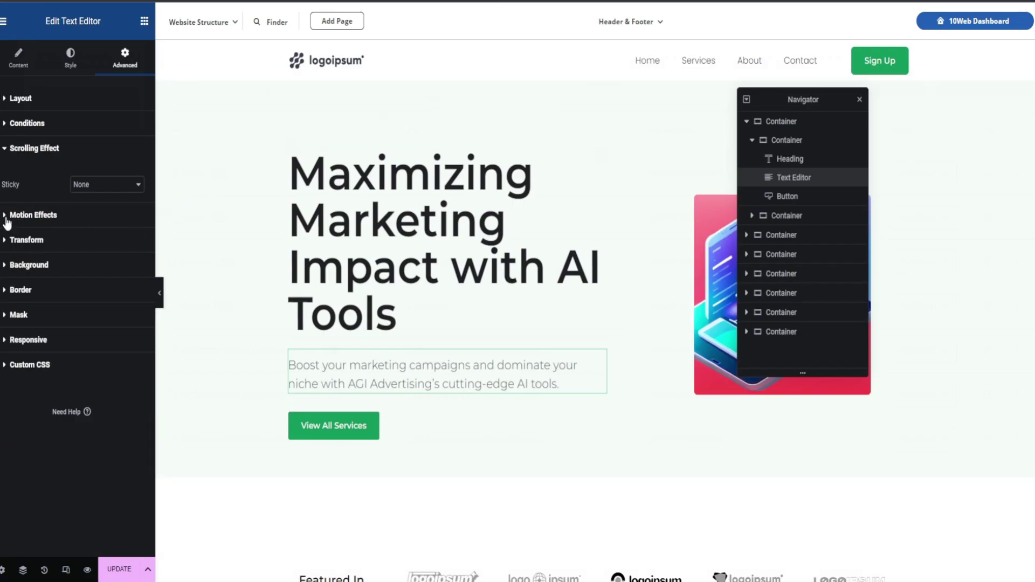
click(7, 216)
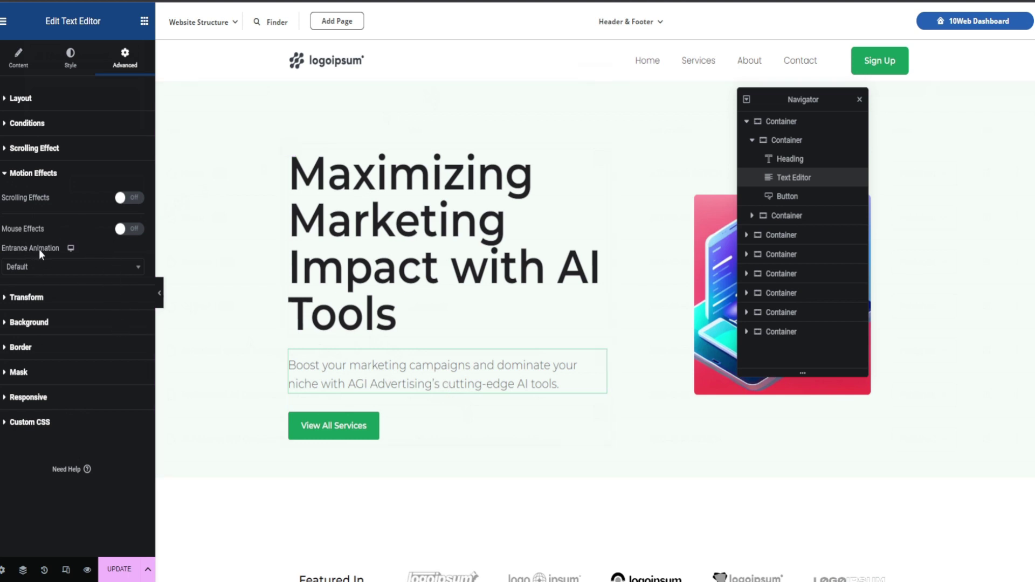
click(3, 173)
click(7, 198)
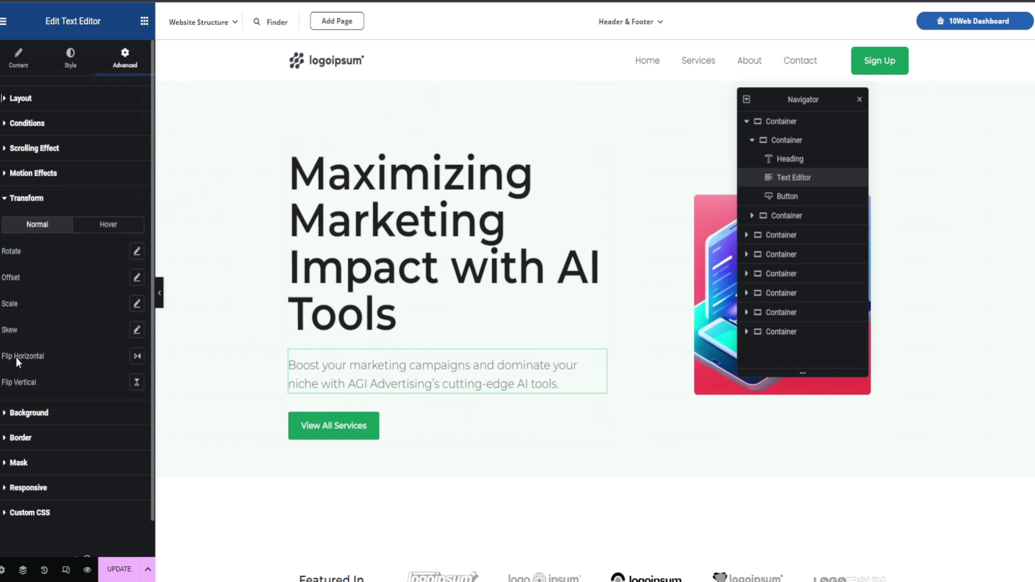
click(6, 199)
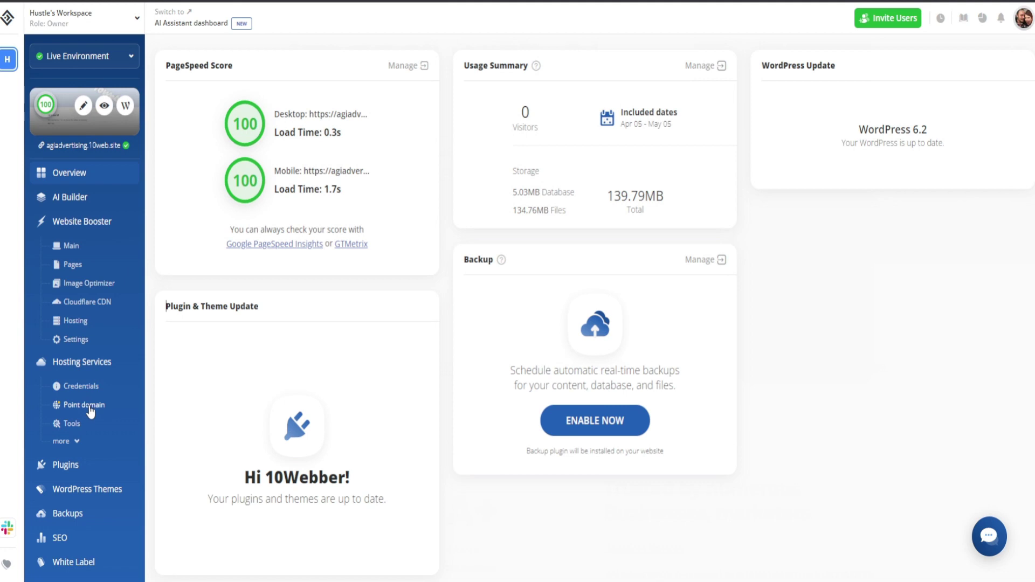
In the 10Web dashboard, review the site's plugins and browse the 10Web and WordPress repository plugins available to add.
click(66, 466)
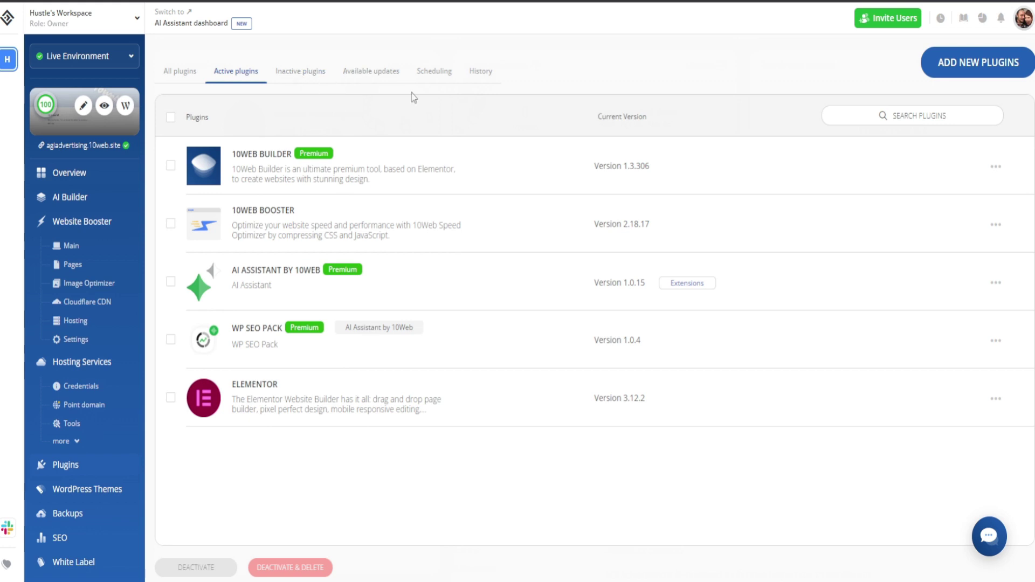
click(983, 78)
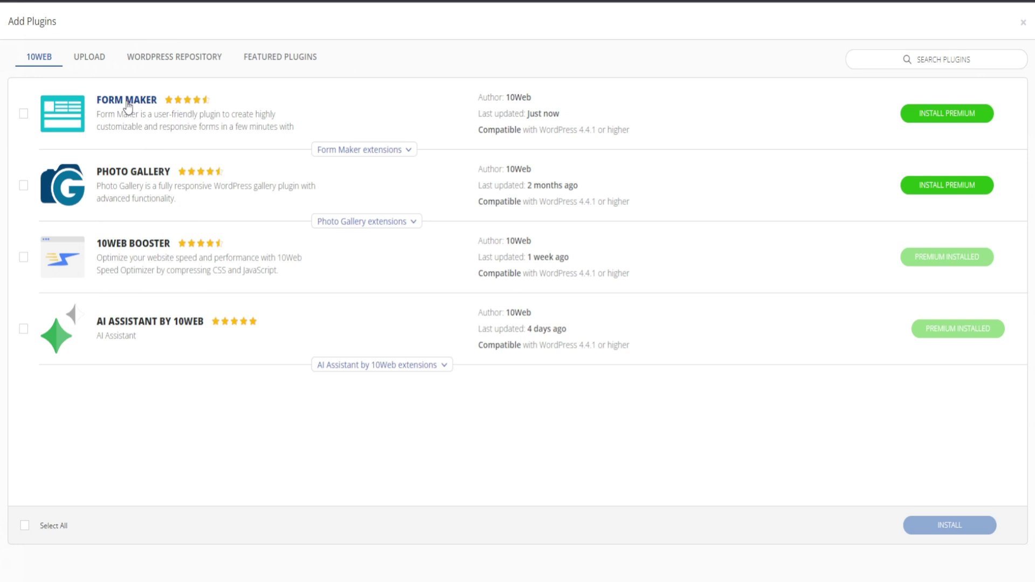
click(170, 65)
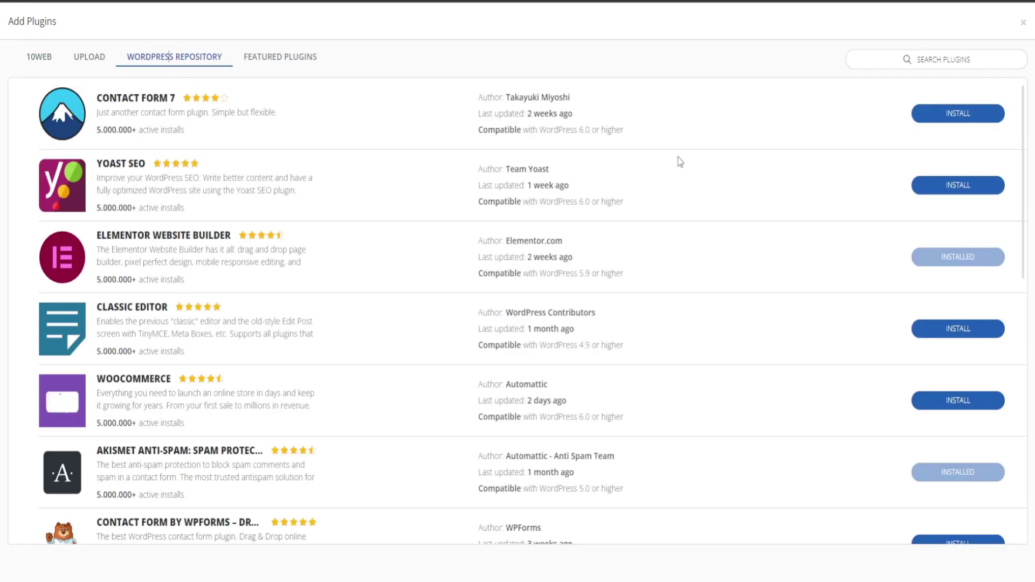
drag(1025, 132, 1026, 173)
scroll(1002, 170, up, 1)
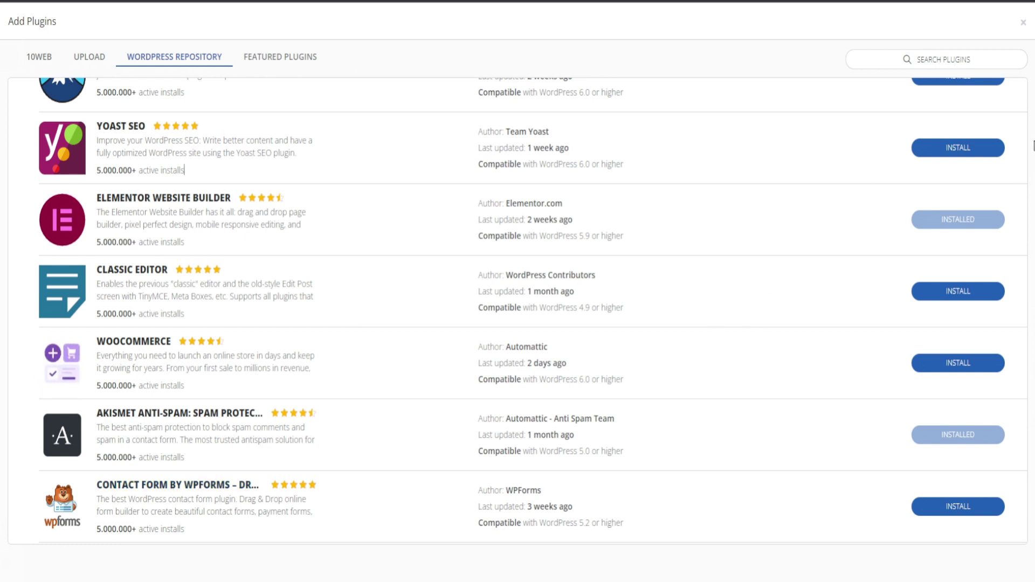
click(1023, 22)
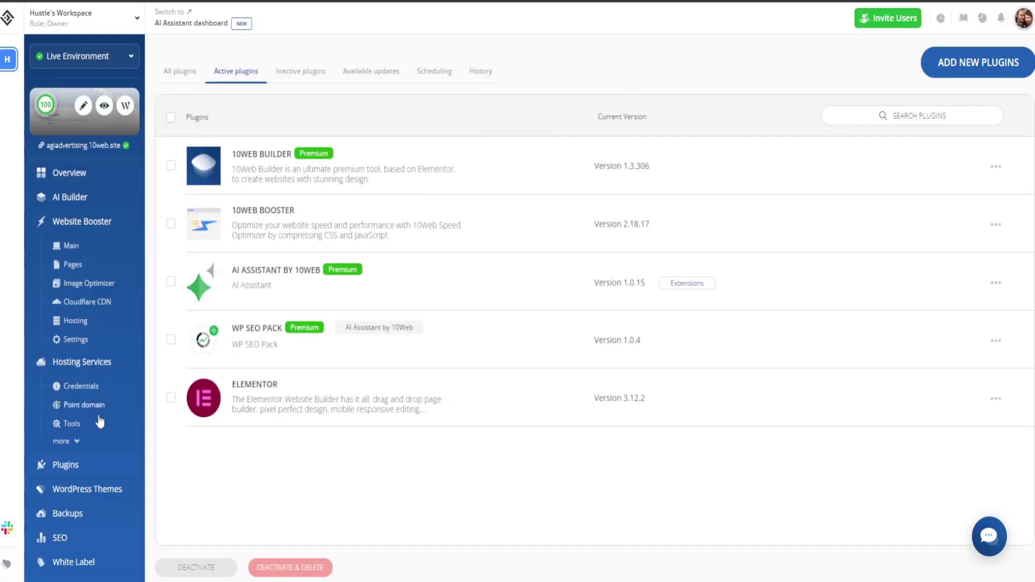
View the site's WordPress themes and open the options for adding a theme.
click(90, 495)
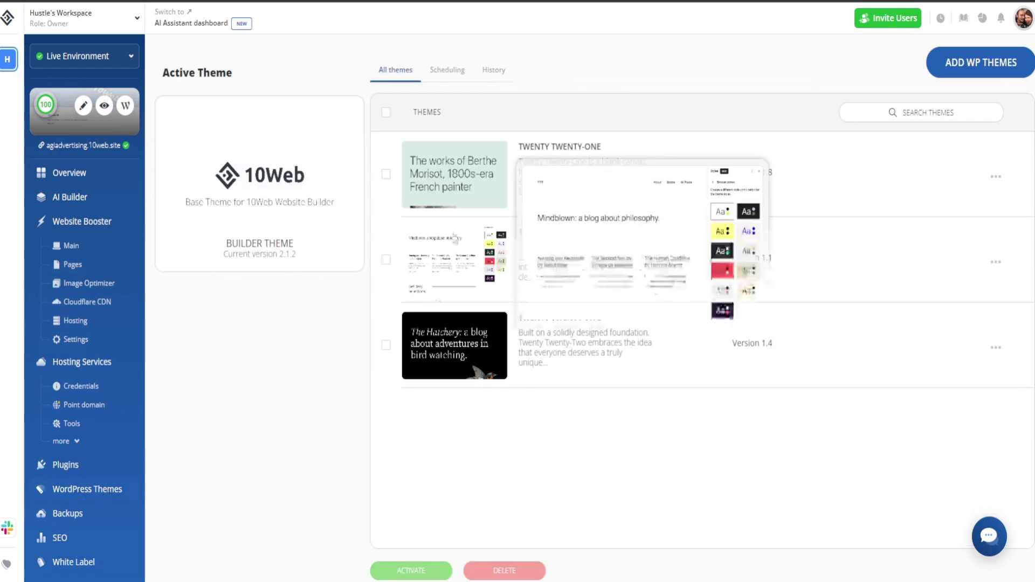
click(983, 64)
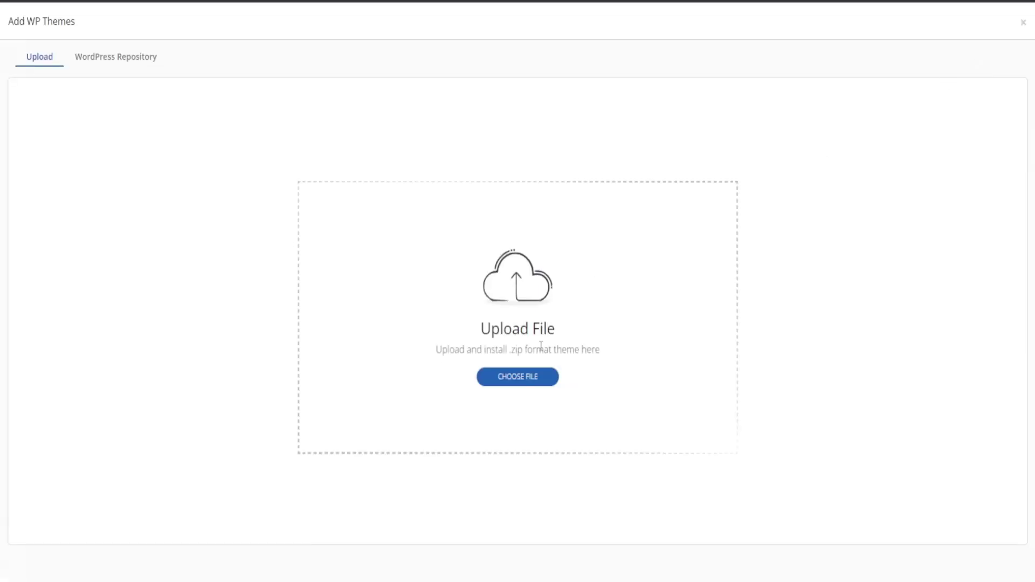